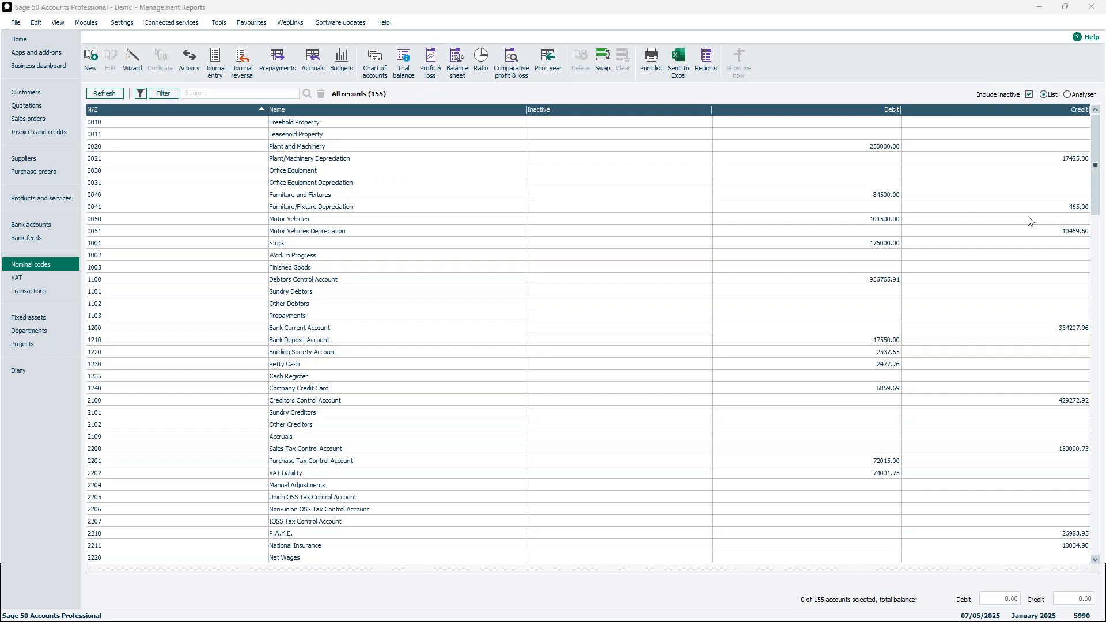
left_click_drag(853, 247, 521, 240)
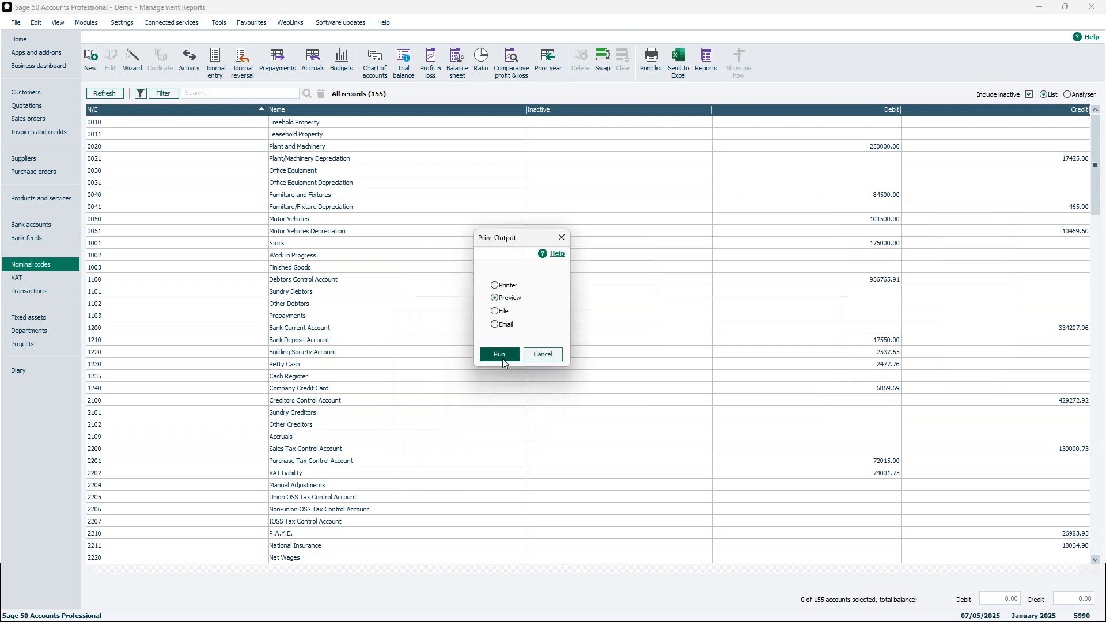
left_click(502, 357)
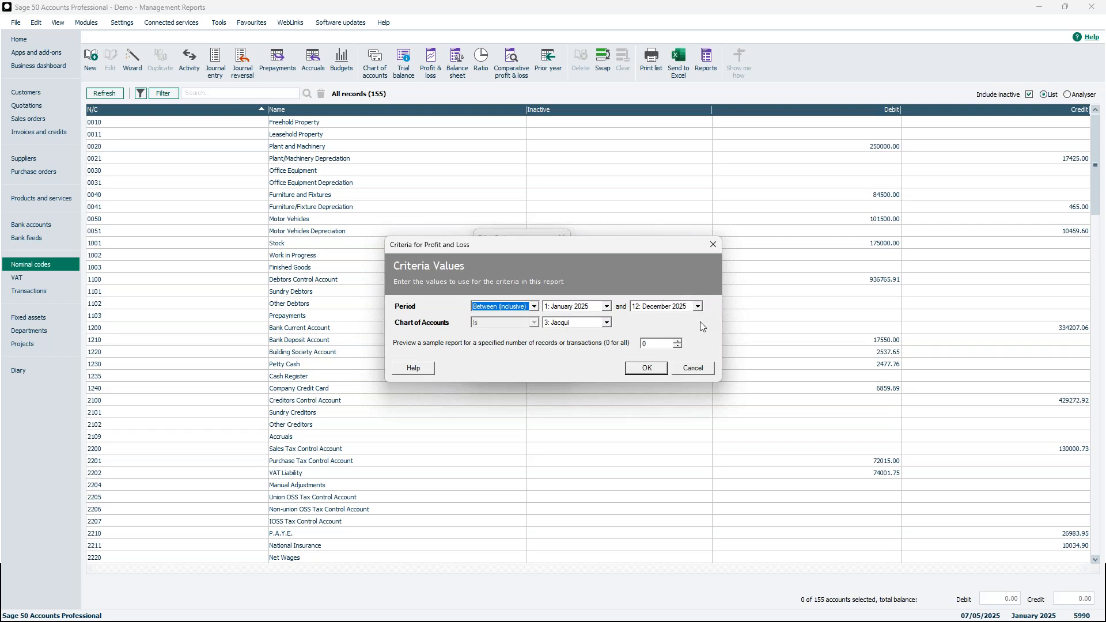
left_click(606, 323)
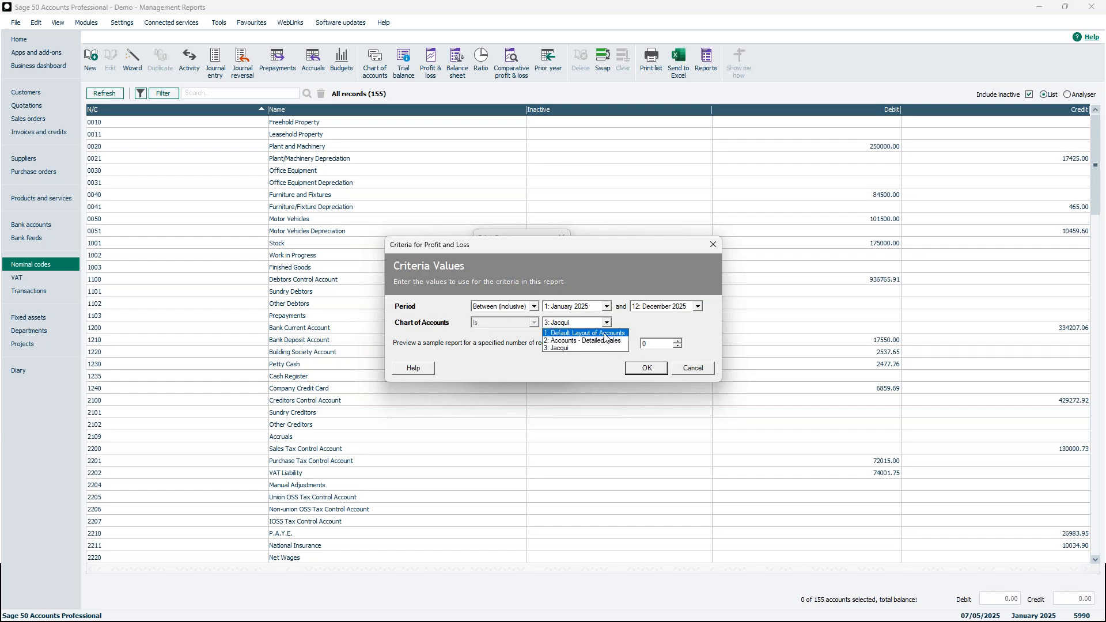
left_click(605, 333)
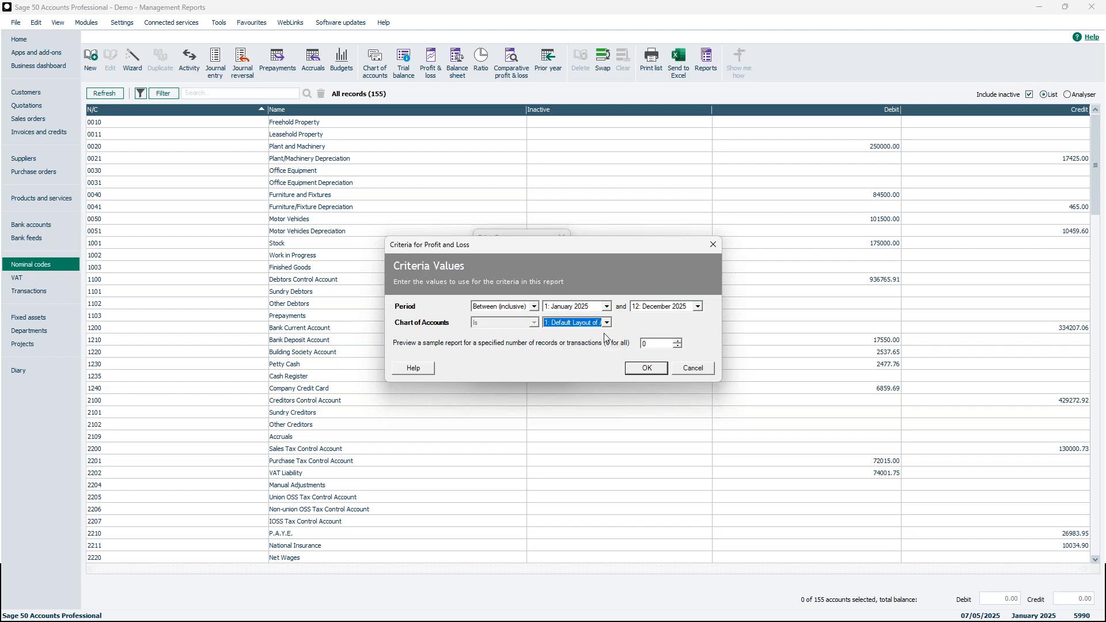
left_click(697, 370)
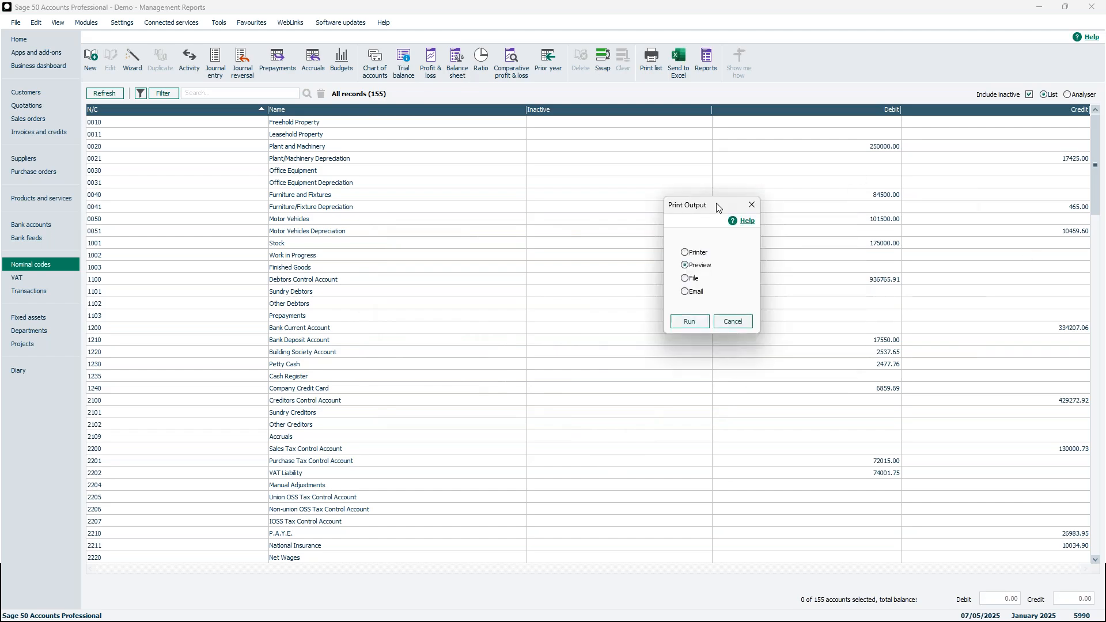
left_click_drag(716, 203, 701, 203)
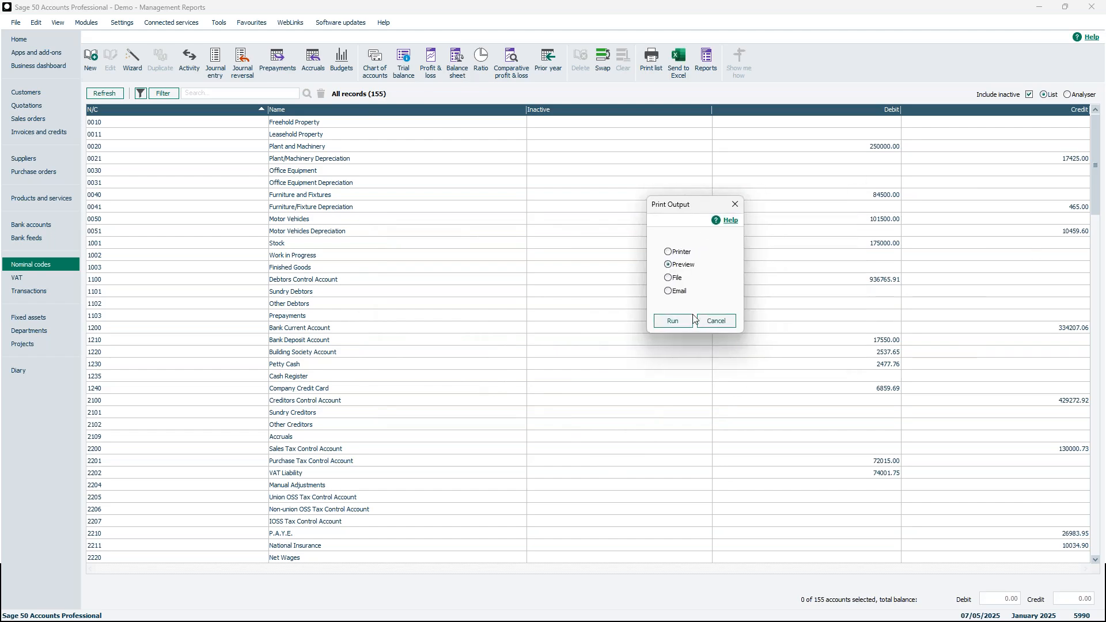
left_click(676, 321)
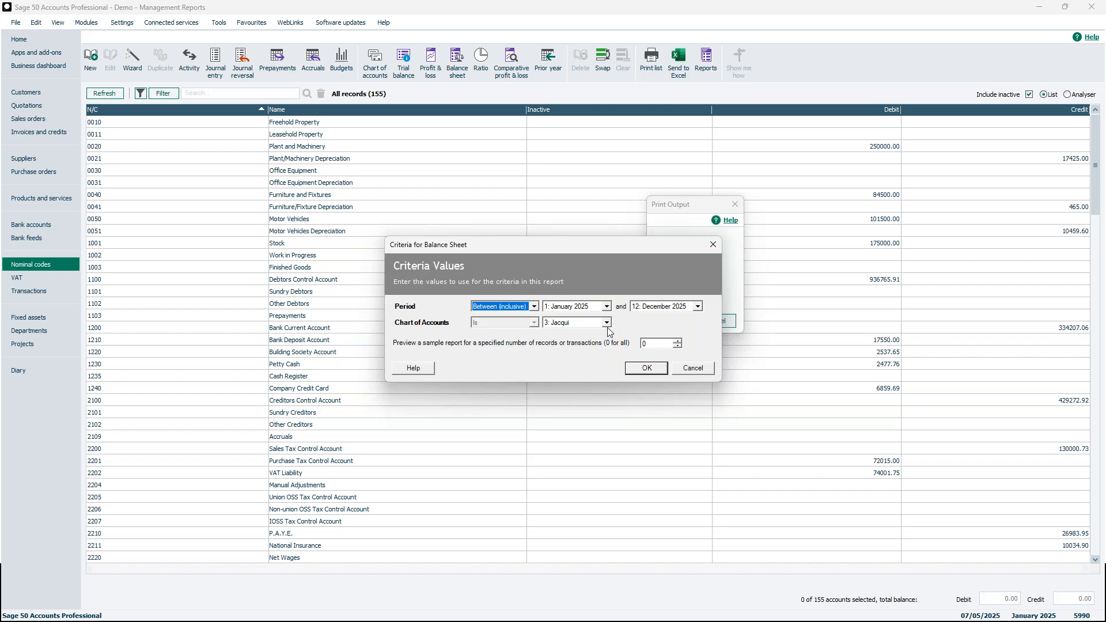
left_click(693, 369)
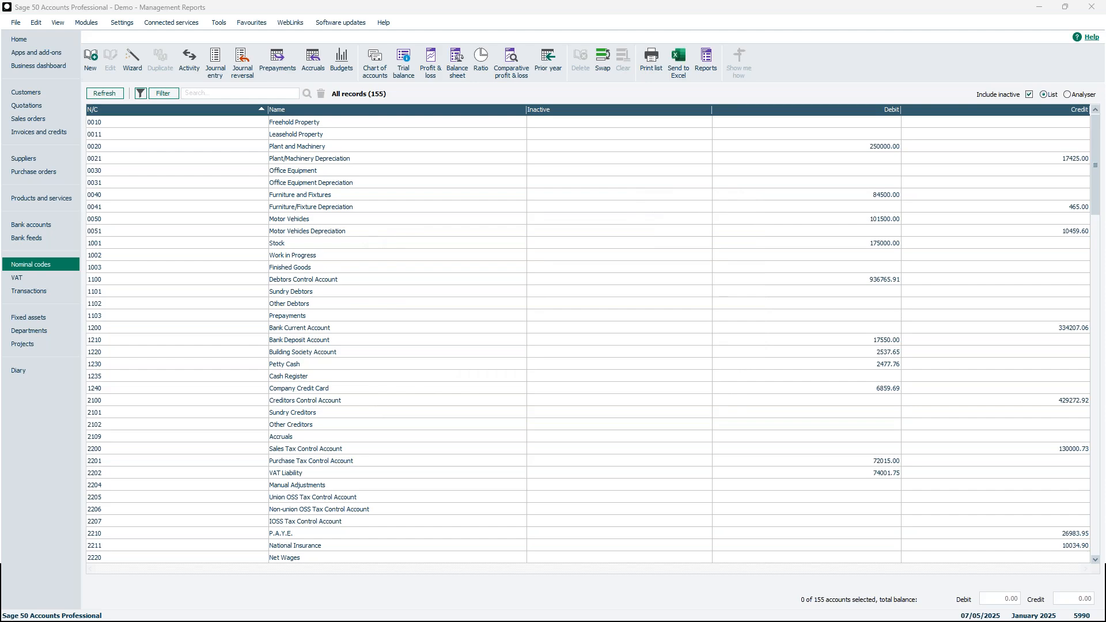
From the Chart of Accounts layouts list, select Default Layout of Accounts and start adding a new layout.
left_click(373, 68)
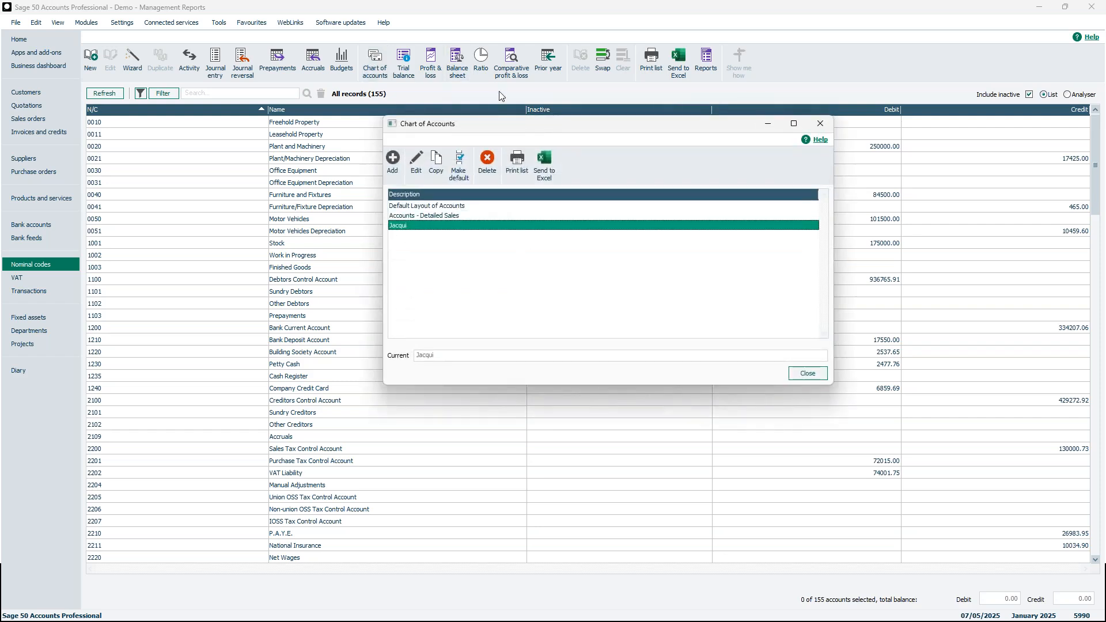
left_click_drag(538, 128, 530, 132)
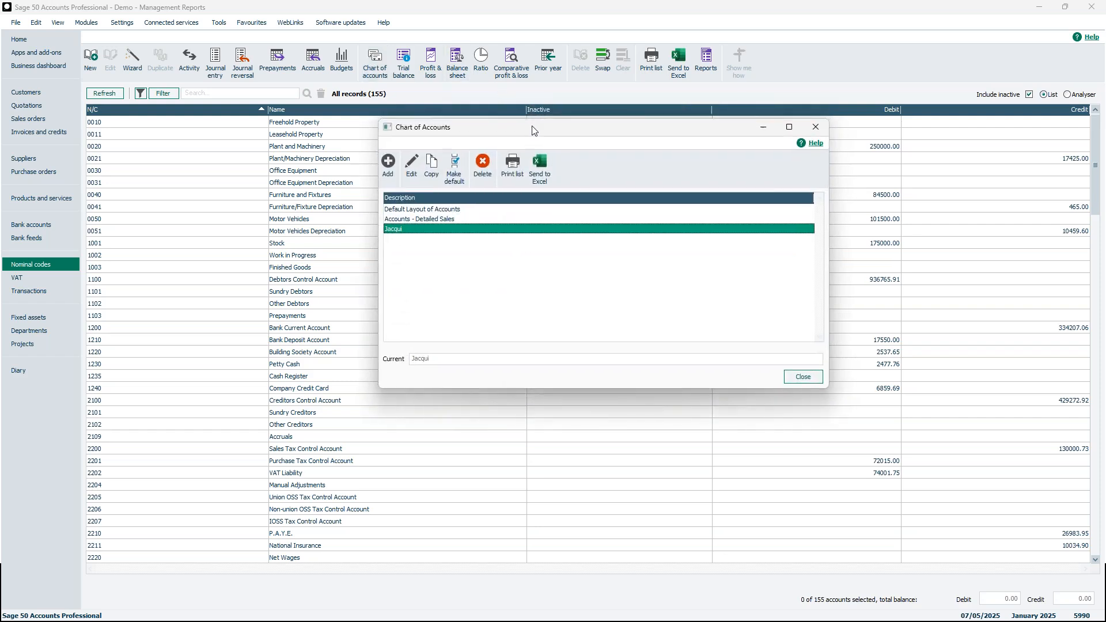
left_click(493, 211)
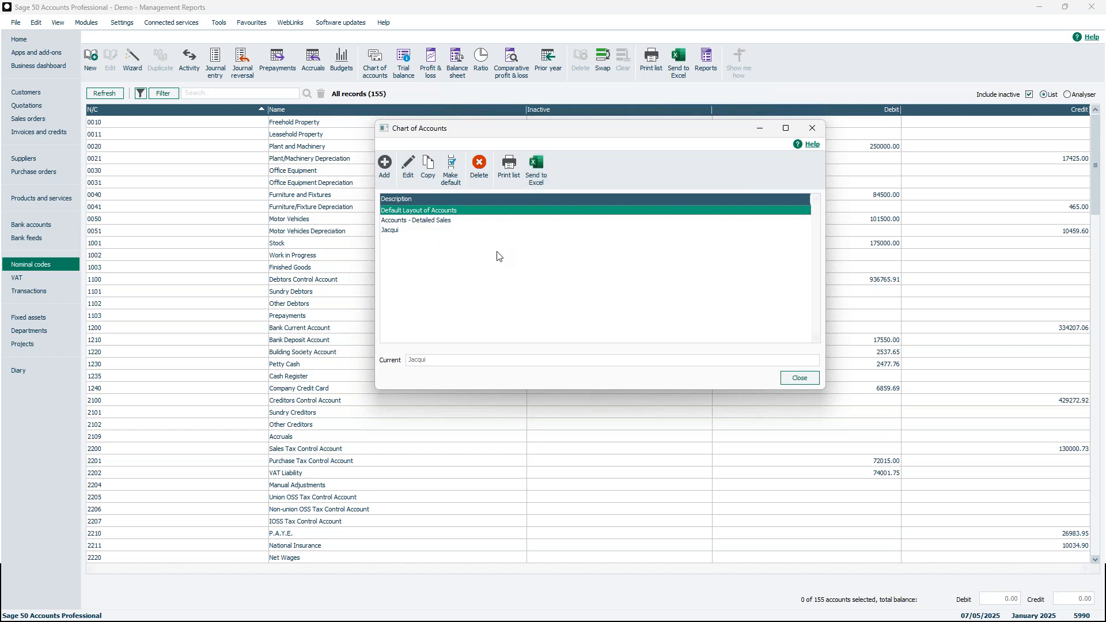
left_click(385, 166)
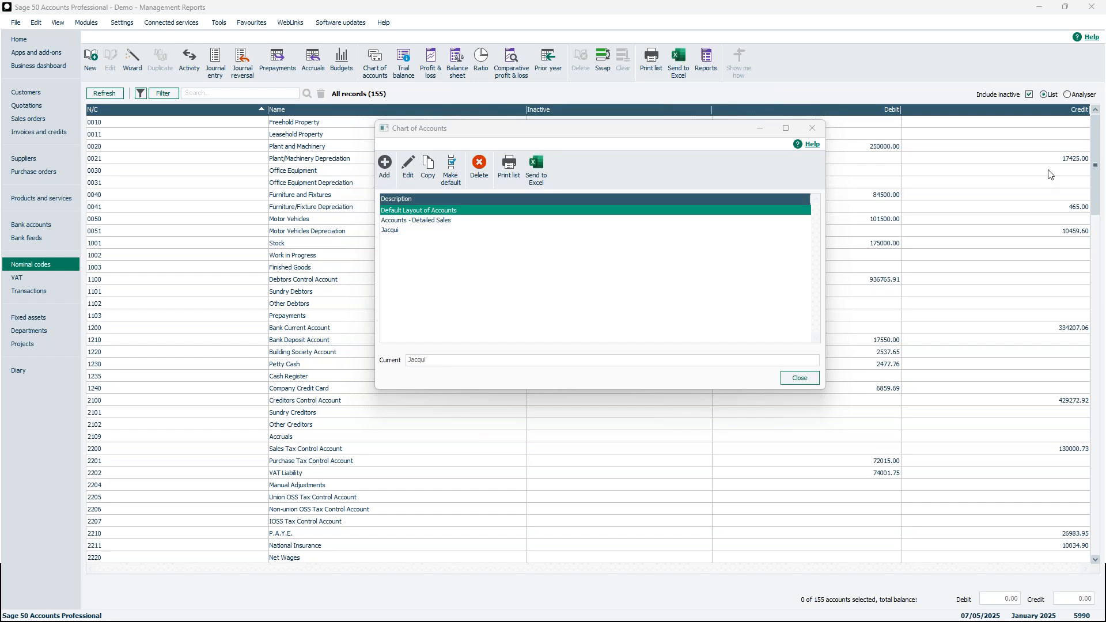
left_click_drag(1049, 171, 632, 295)
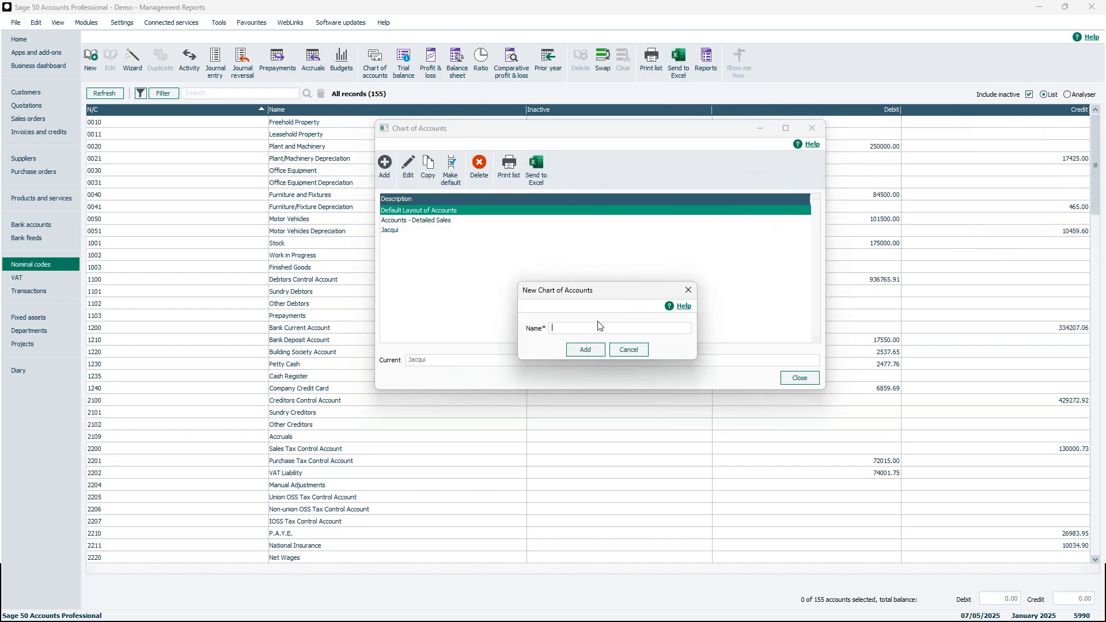
Create a new layout named TEST, view its editor full screen, then close it.
type("TEST")
left_click(586, 349)
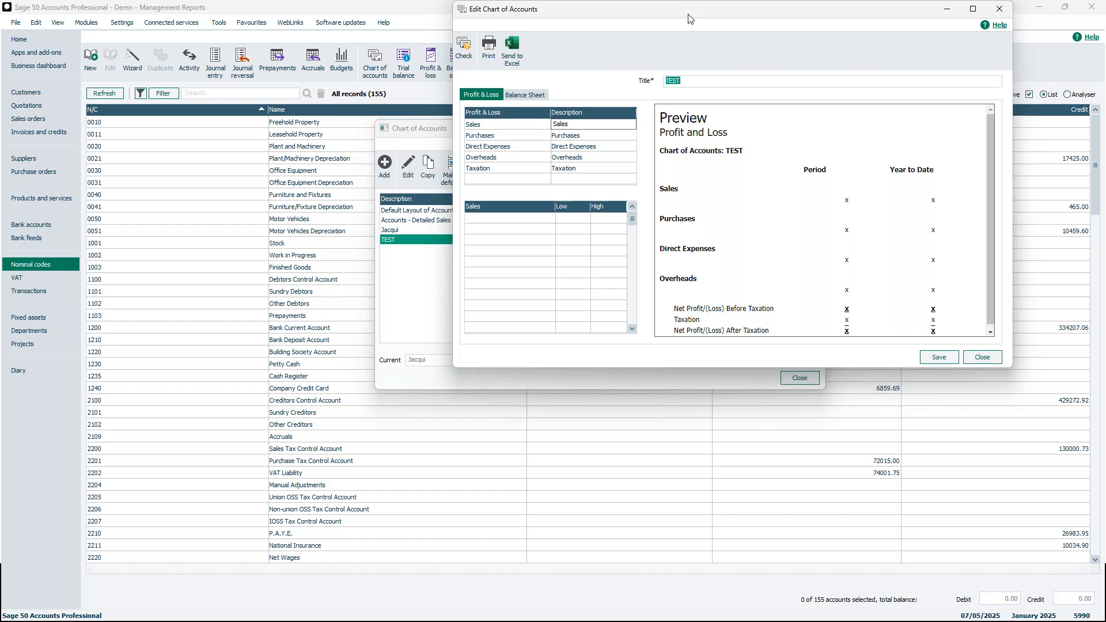
left_click_drag(692, 16, 582, 69)
left_click(864, 66)
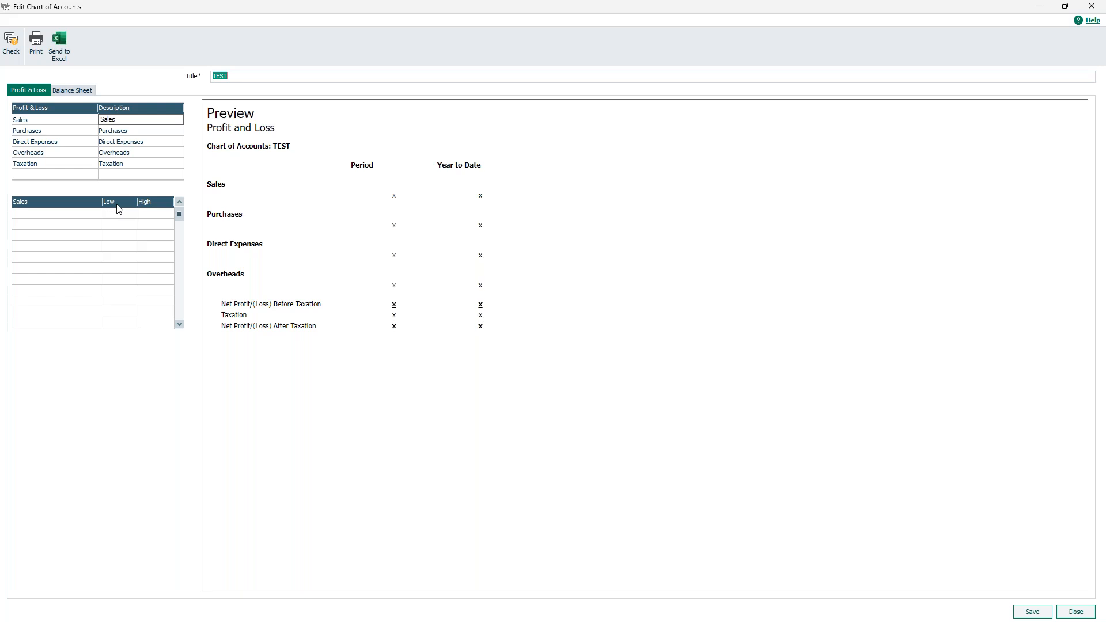
left_click(1092, 6)
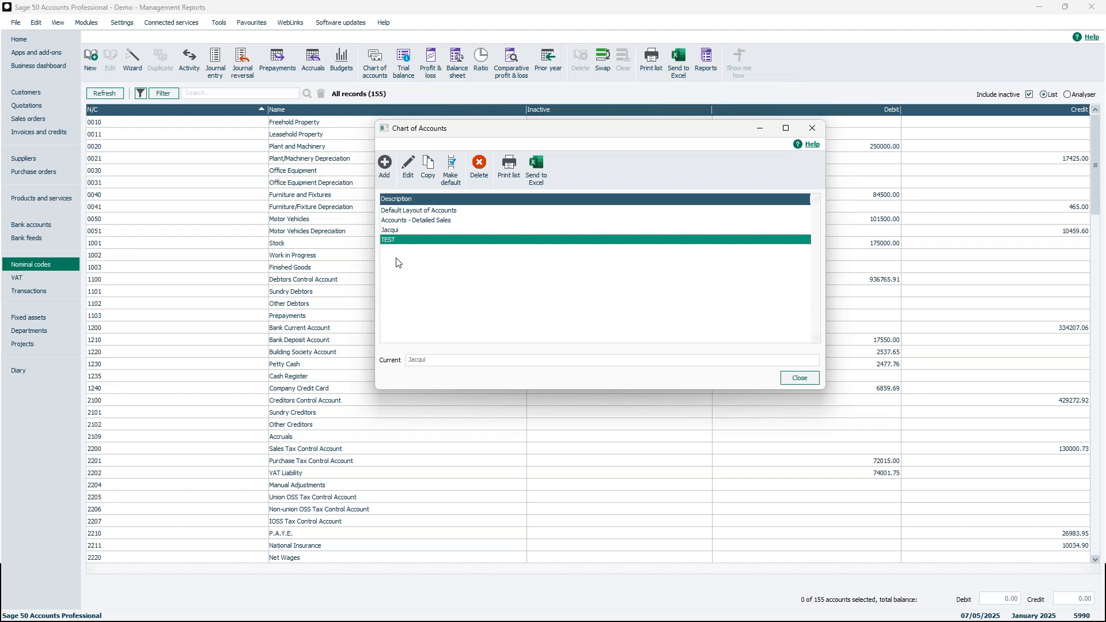
left_click(429, 211)
Open Default Layout of Accounts for editing and review its Purchases, Overheads and Sales ranges.
double_click(429, 211)
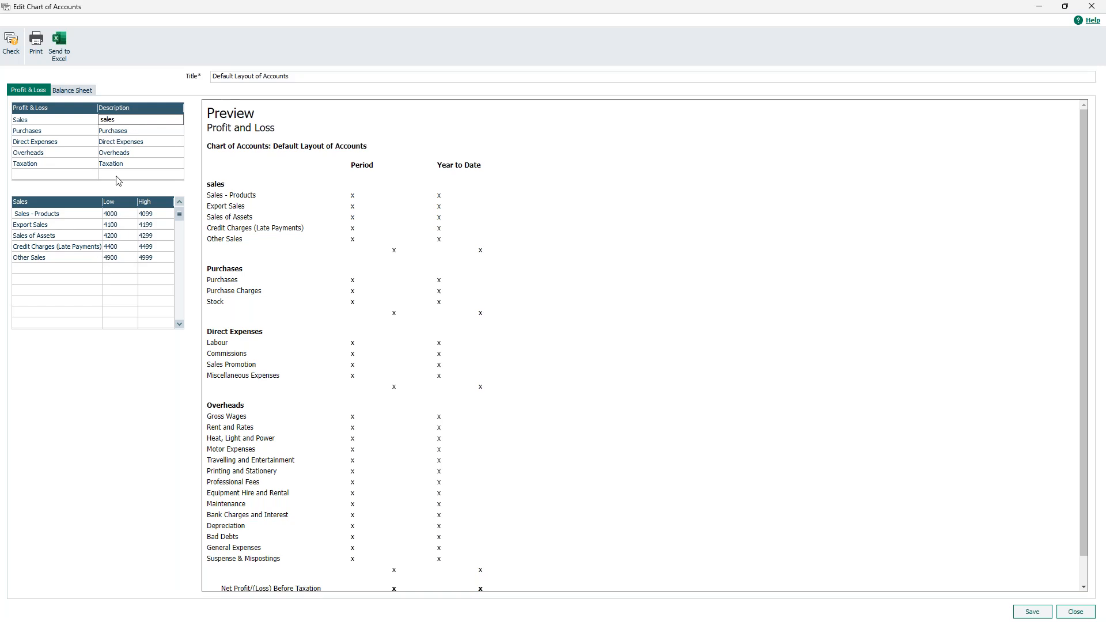
left_click(122, 132)
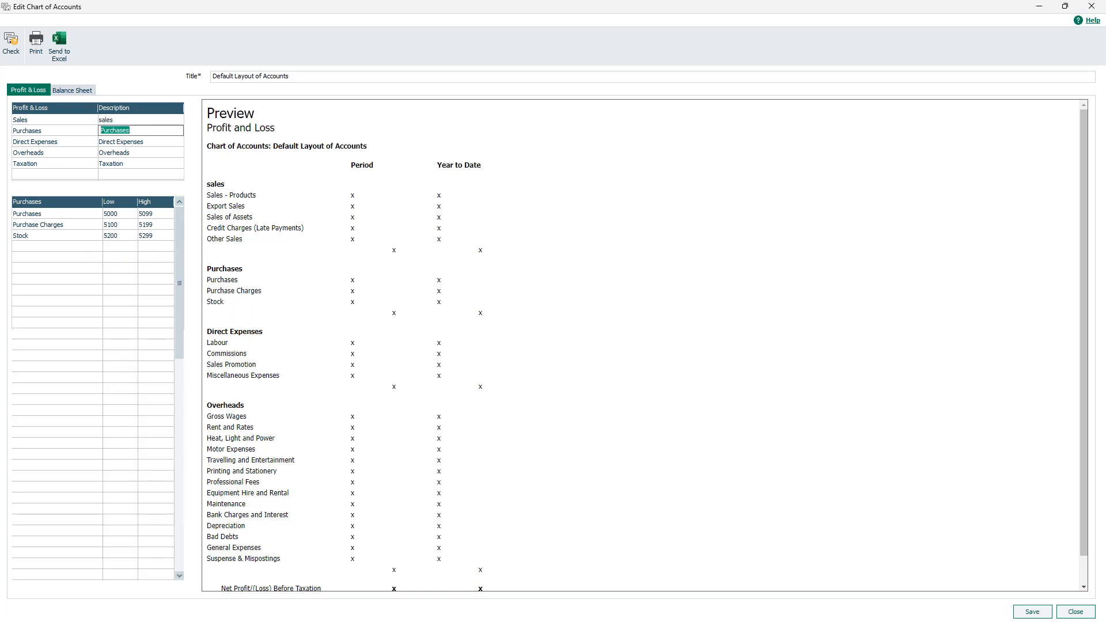
left_click(125, 153)
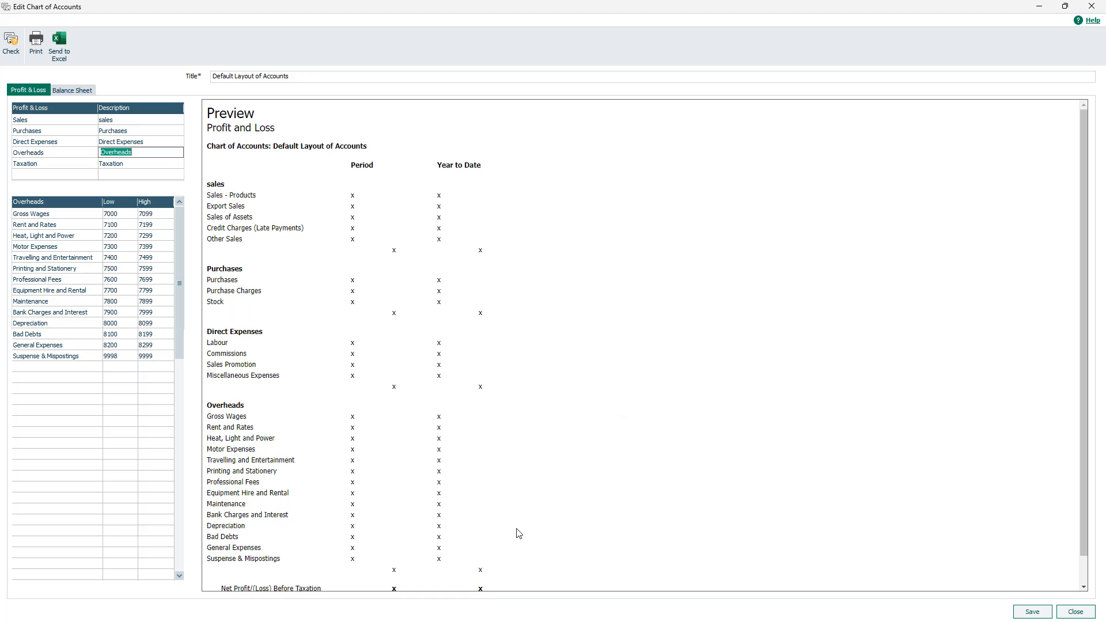
left_click(130, 119)
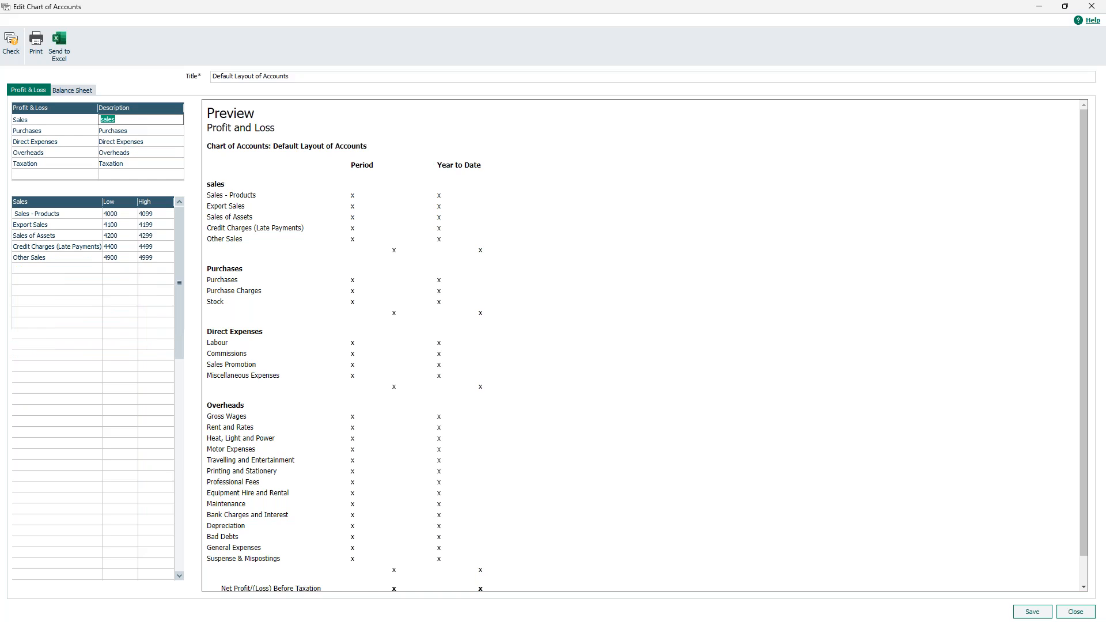
Rename the Sales category heading to 'Income'.
type("Income")
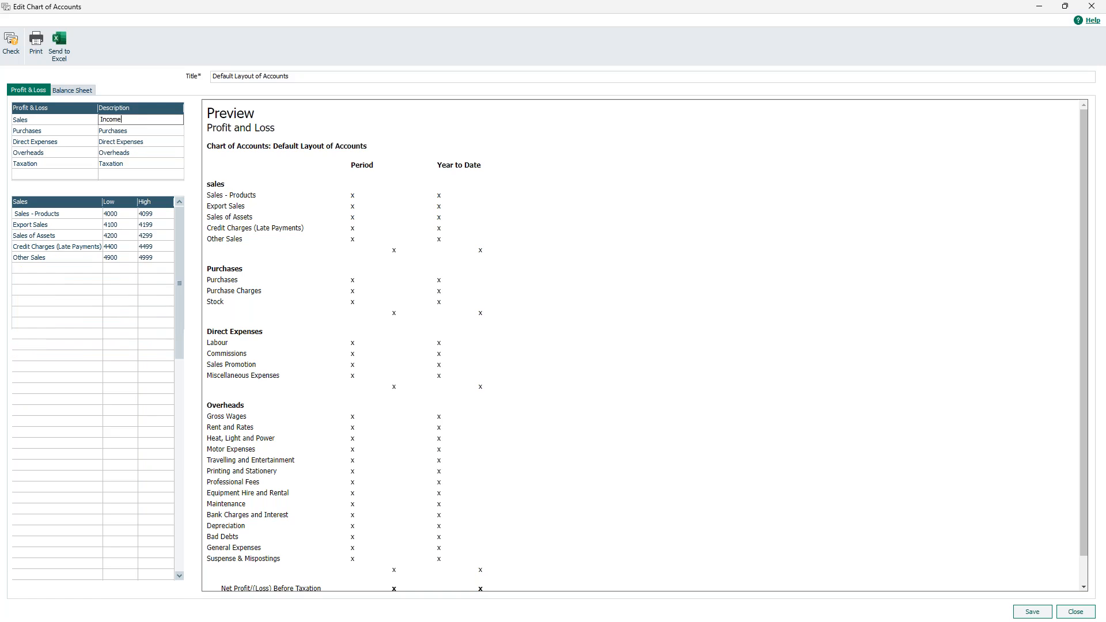
left_click(131, 131)
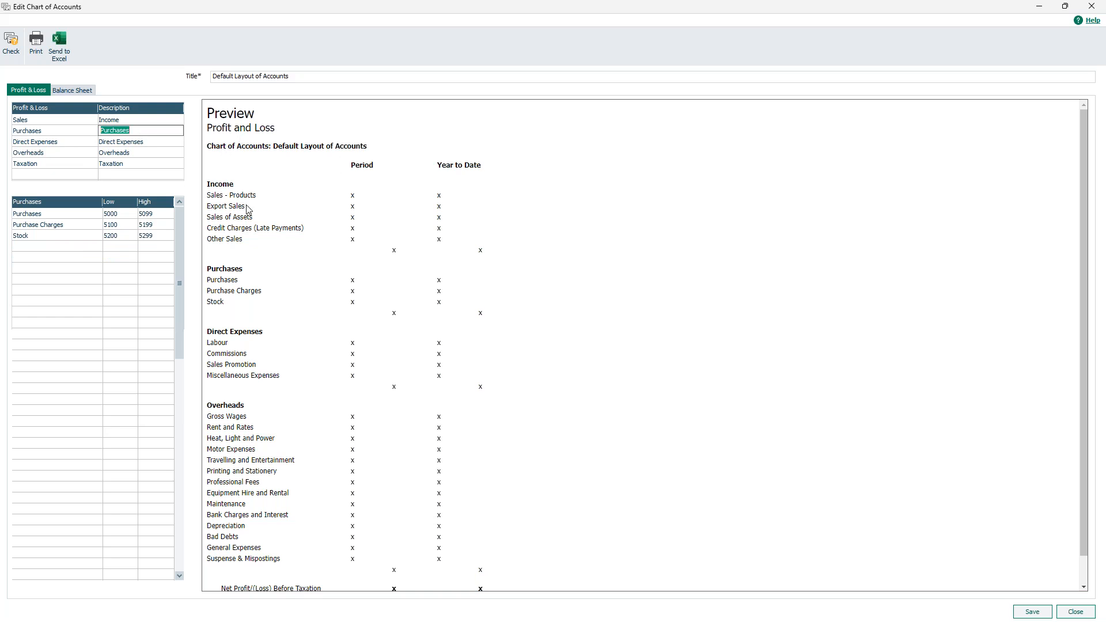
left_click(141, 119)
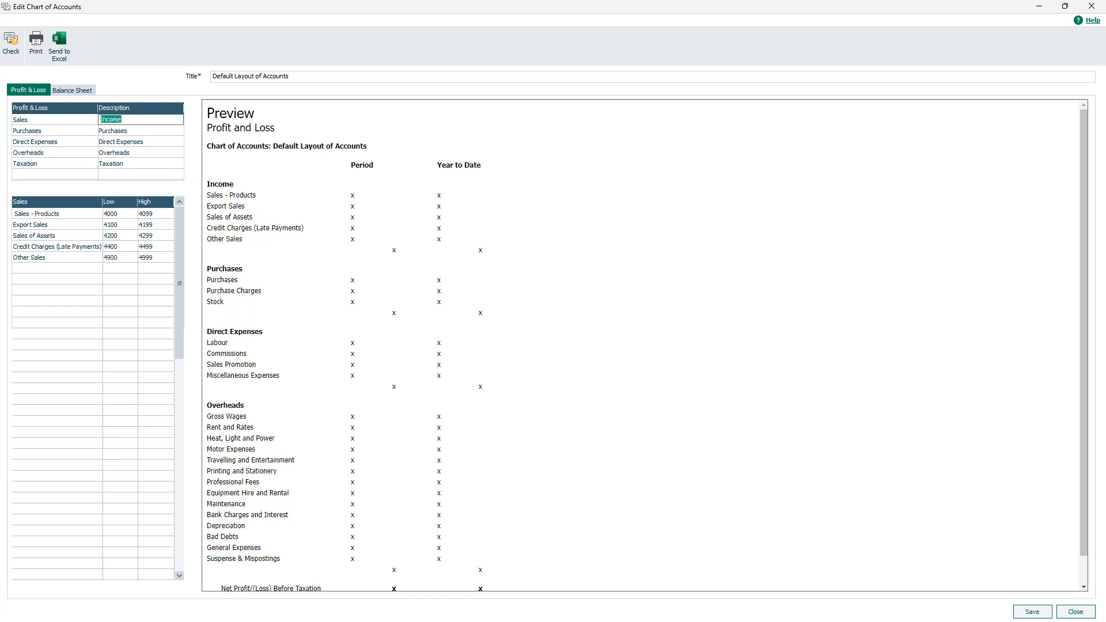
Shorten the 'Sales - Products' line to 'Sales', then close the layout editor.
left_click(76, 216)
left_click_drag(62, 213, 35, 205)
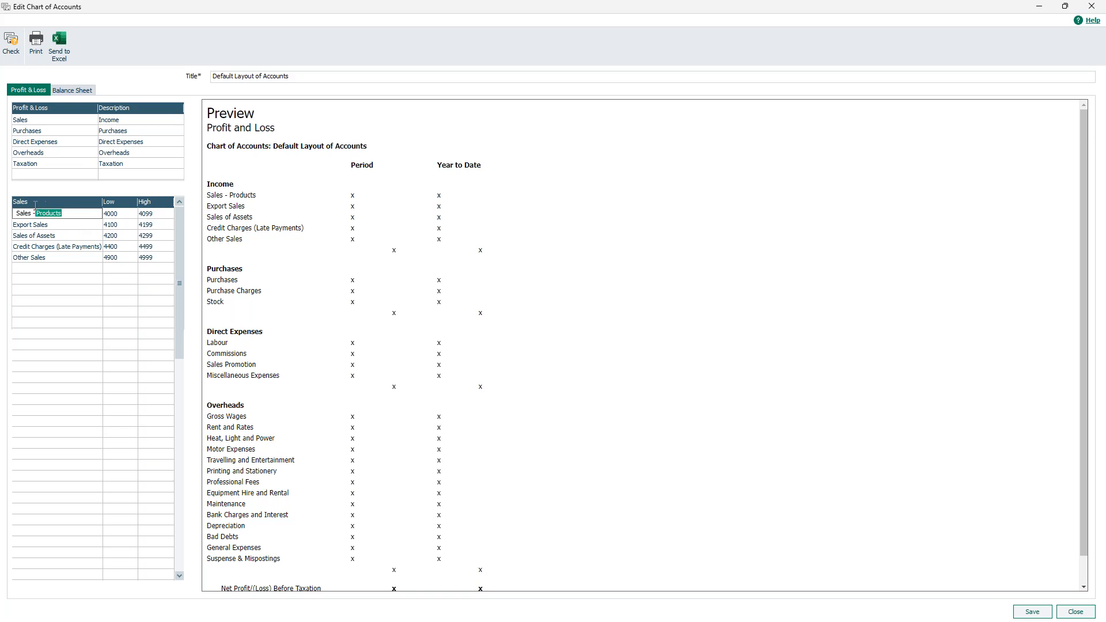
key("BackSpace")
key("Return")
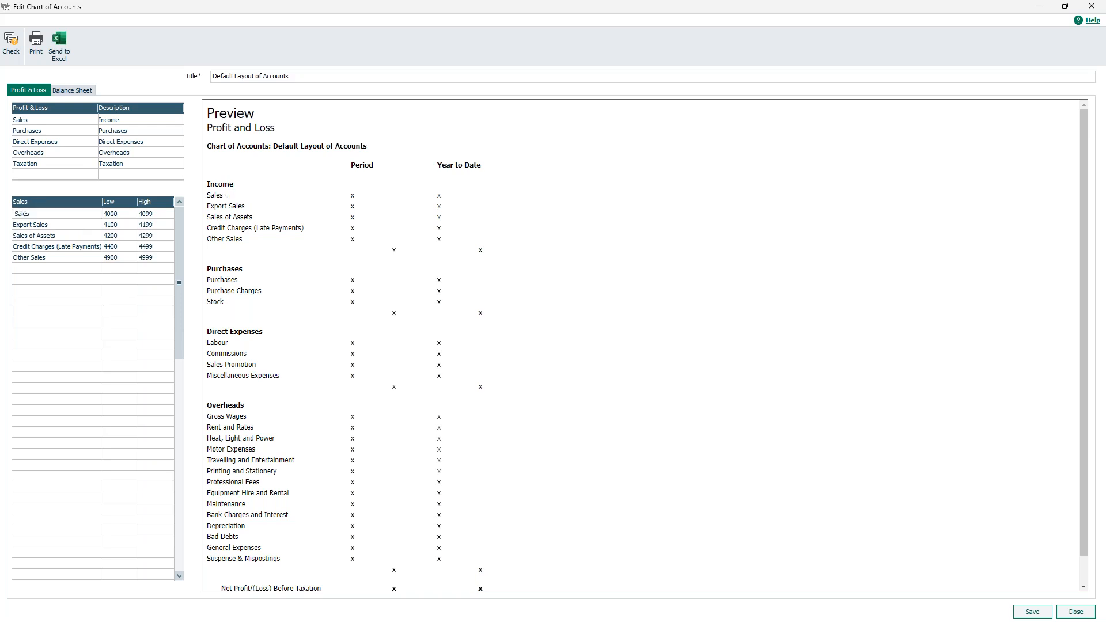
left_click(81, 225)
left_click(1076, 613)
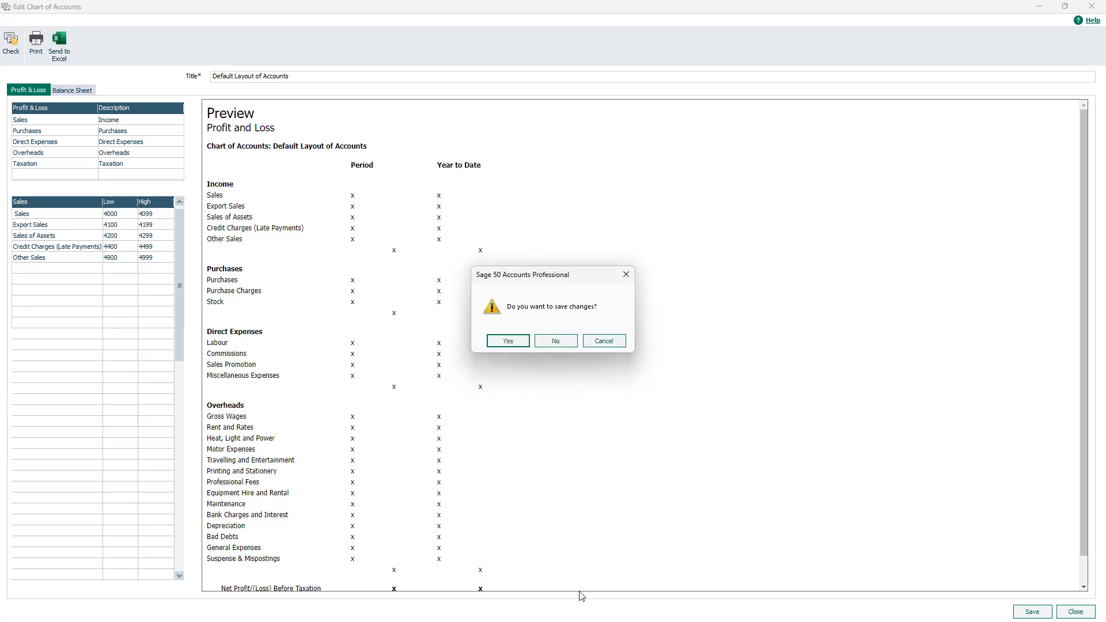
Save the changes to the Default Layout of Accounts.
left_click(508, 343)
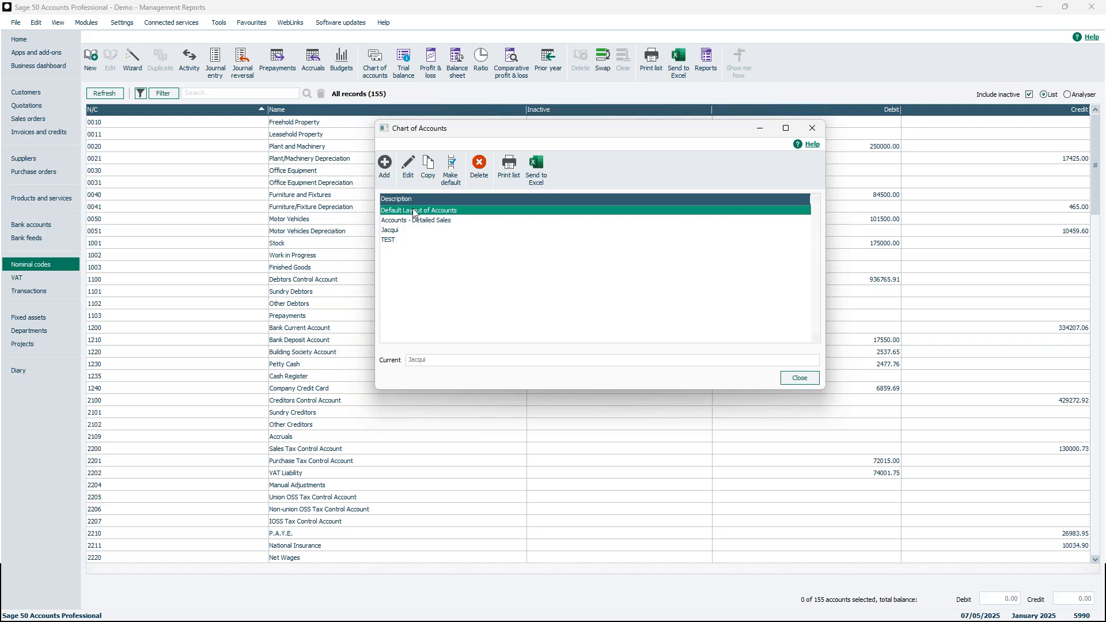
Make a Copy (1) of Default Layout of Accounts, select the Jacqui layout, and close the list.
left_click(430, 177)
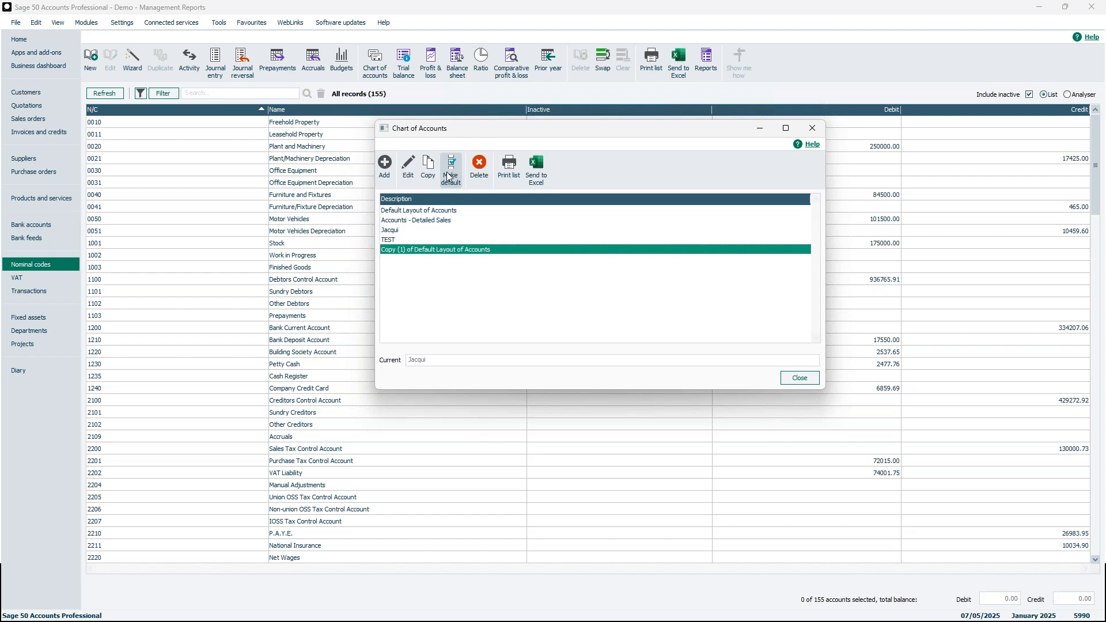
left_click(397, 232)
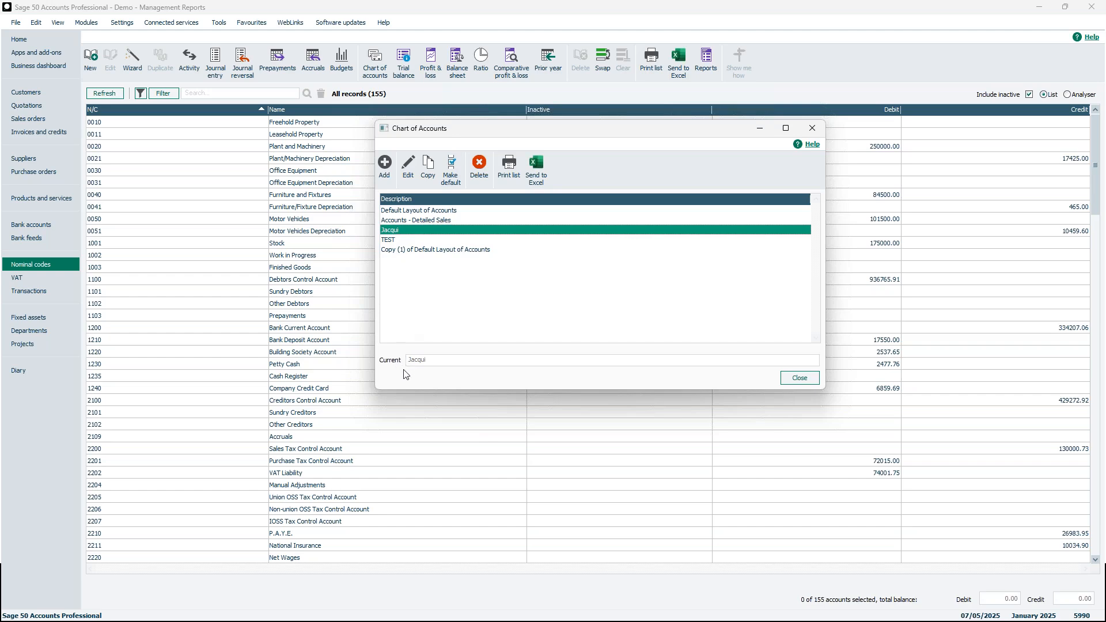
left_click(805, 382)
left_click(384, 71)
Preview the Profit and Loss report on screen using the 1: Default Layout of Accounts chart.
left_click(813, 127)
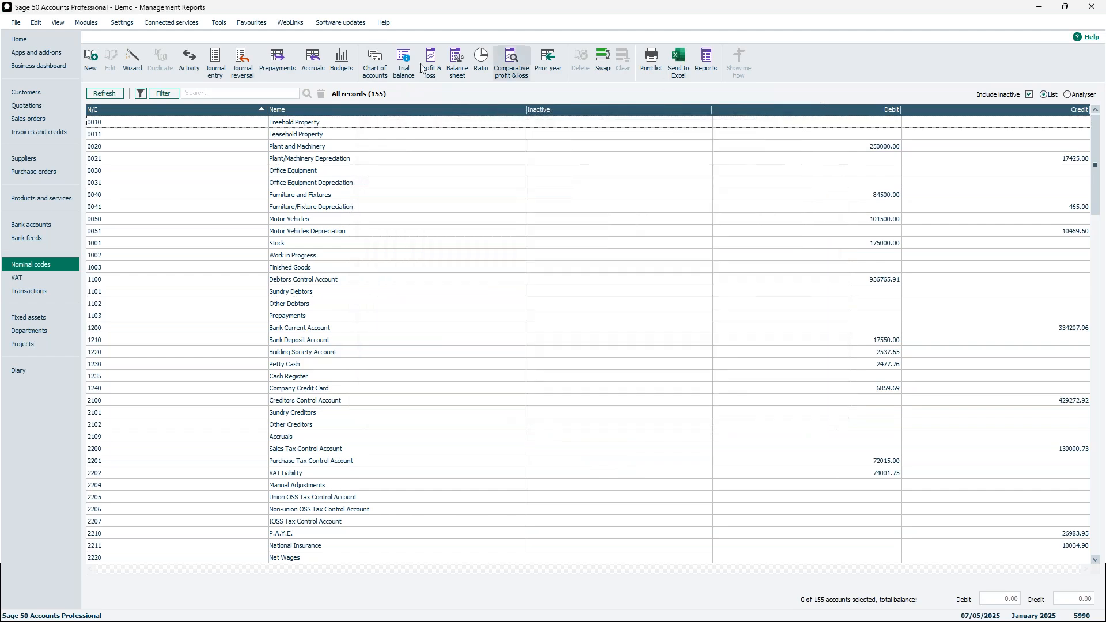
left_click(430, 68)
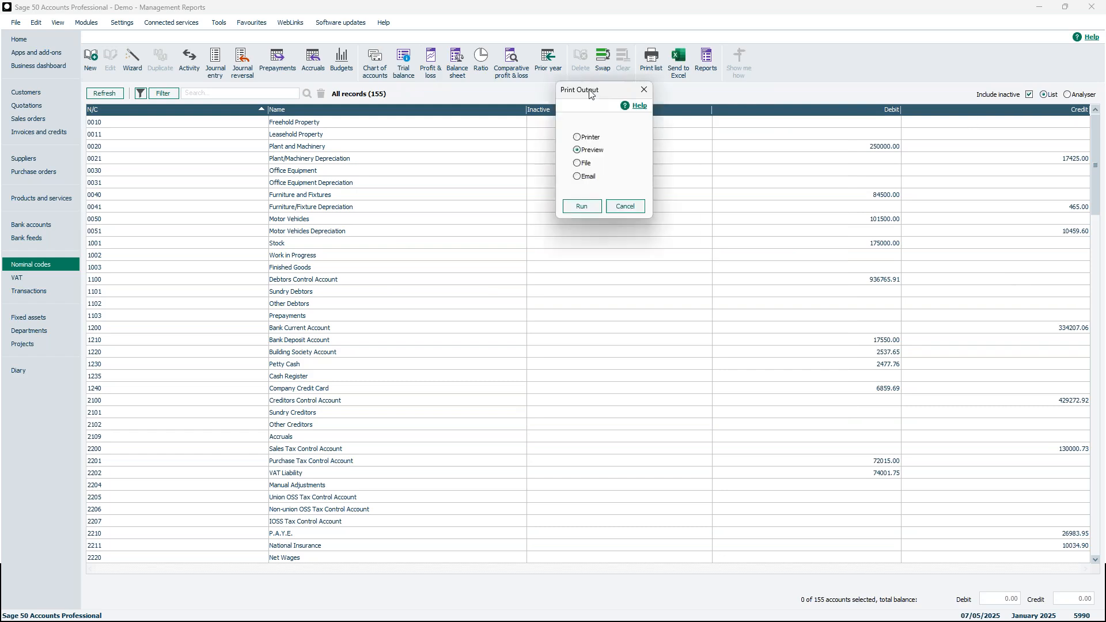
left_click(570, 199)
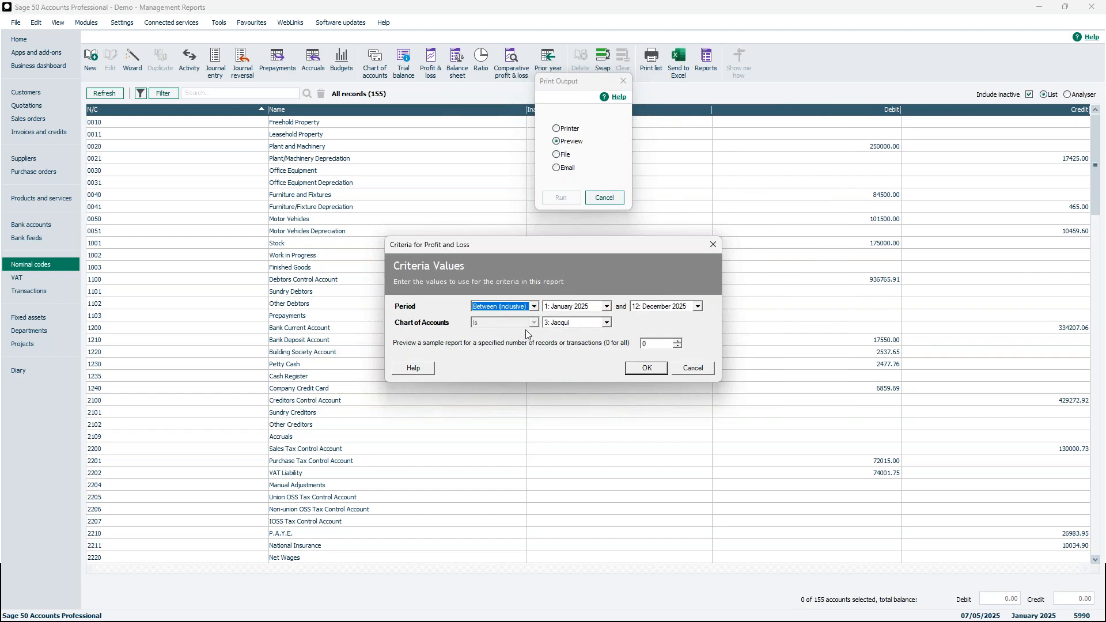
left_click(606, 323)
left_click(606, 334)
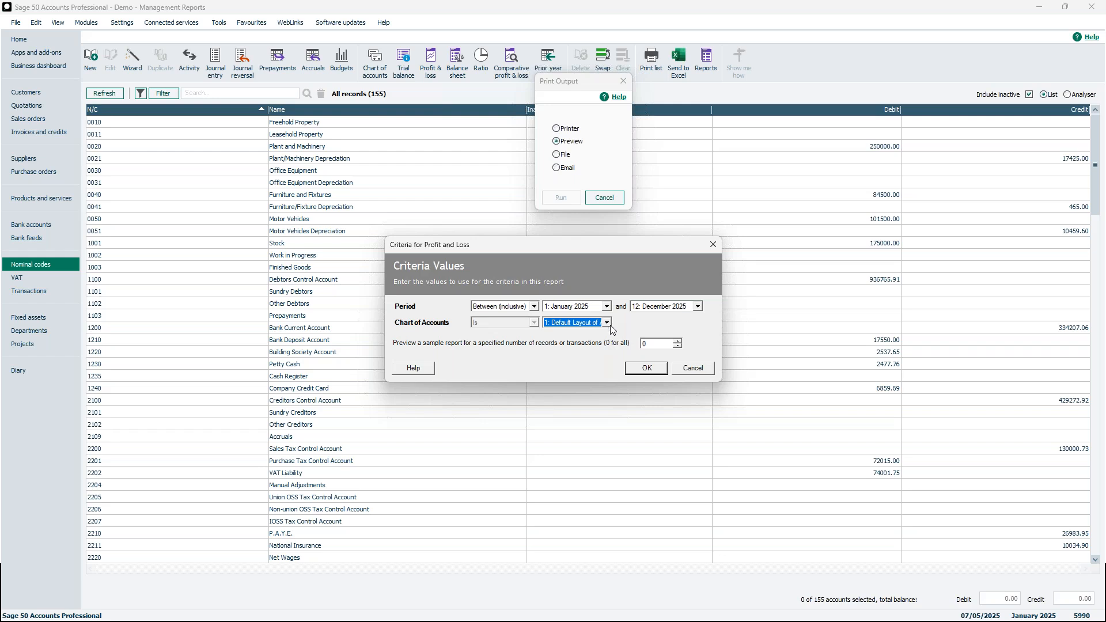
left_click(647, 369)
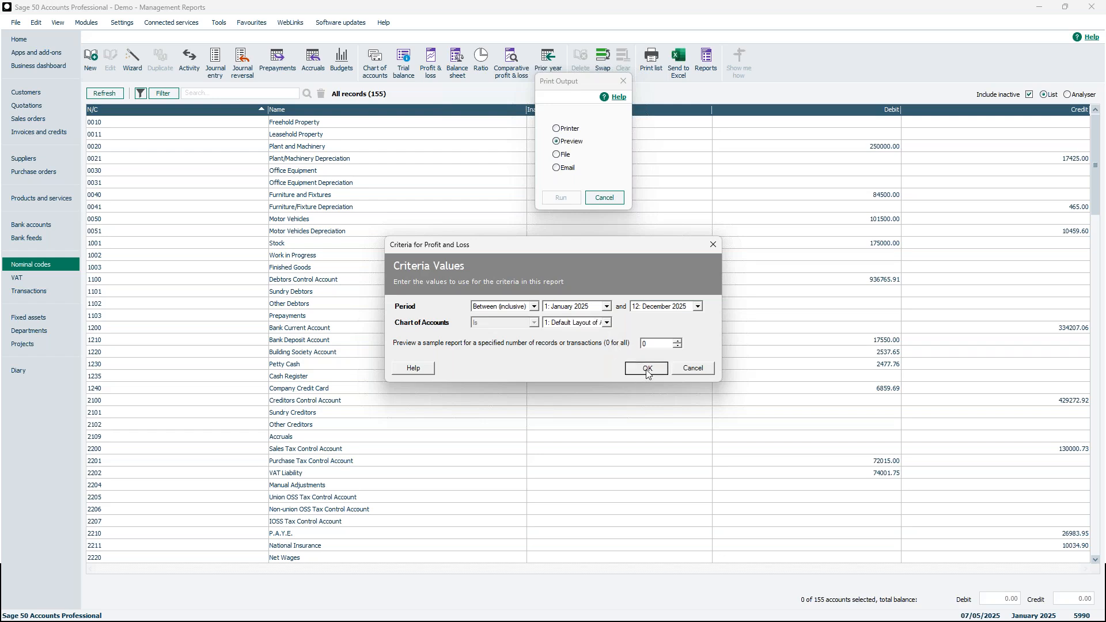
left_click(382, 70)
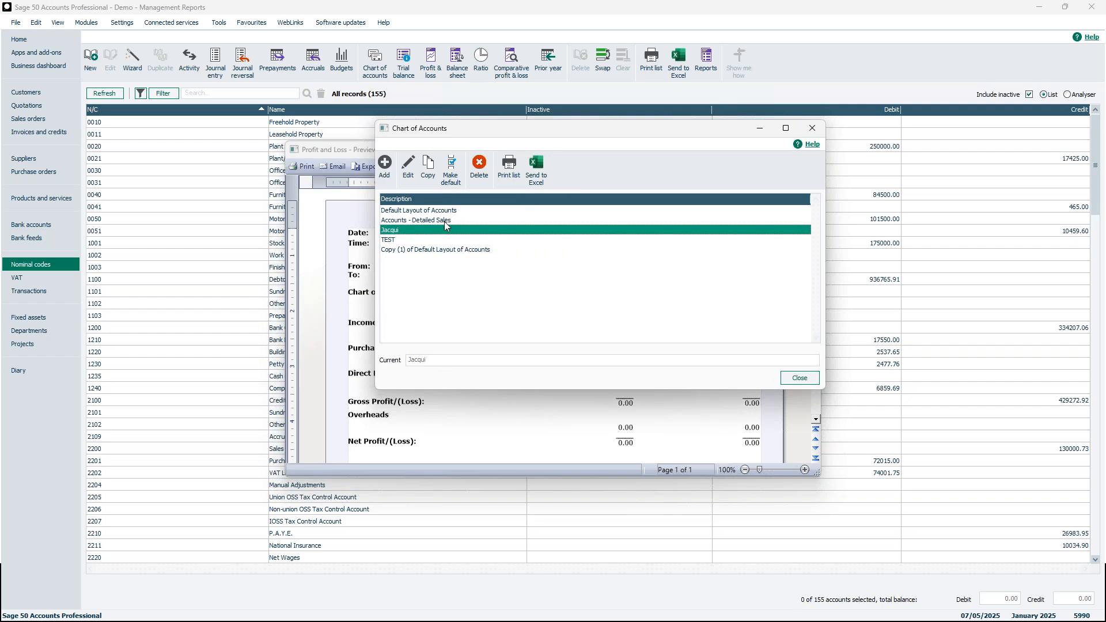
Delete the TEST chart of accounts layout.
left_click(453, 249)
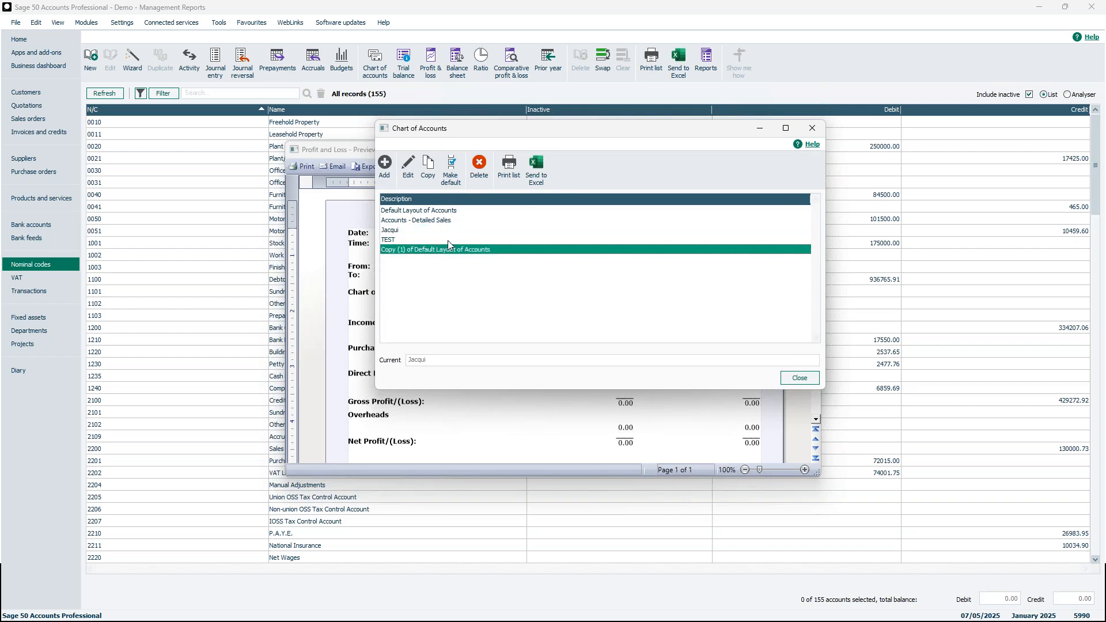
left_click(447, 241)
left_click(481, 167)
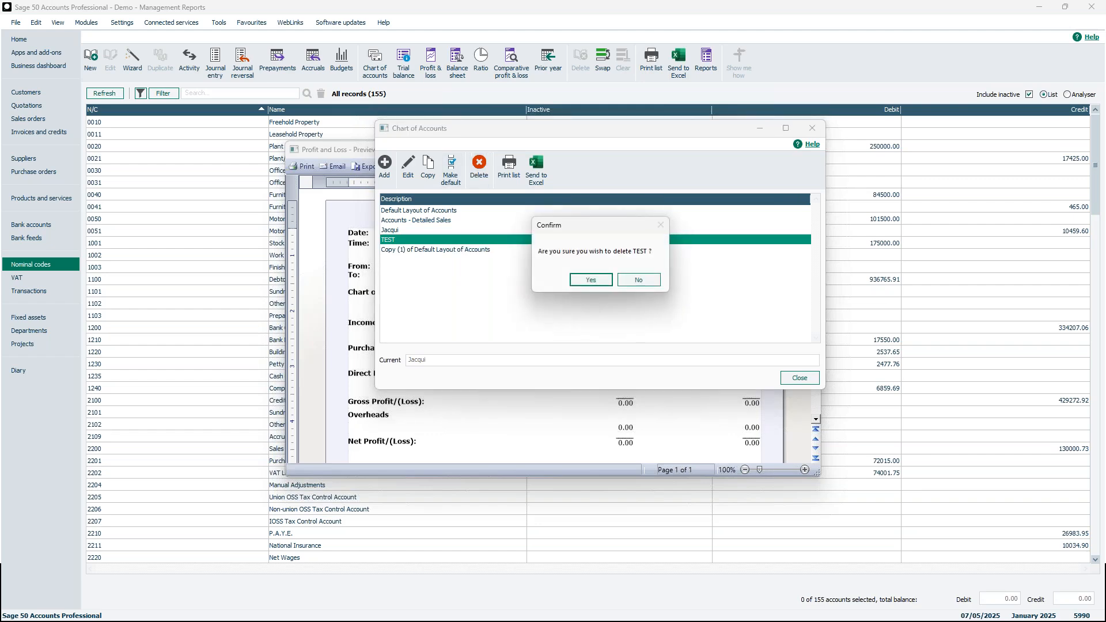
left_click(595, 280)
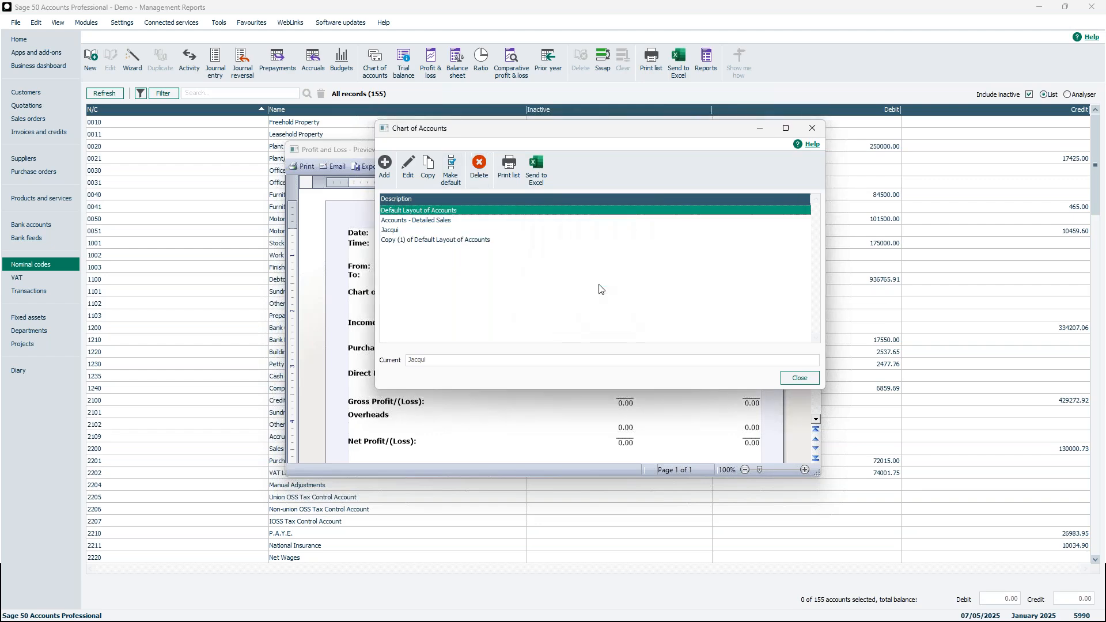
Try deleting the default Jacqui layout, dismiss the cannot-delete warning, and close the layouts list.
left_click(514, 230)
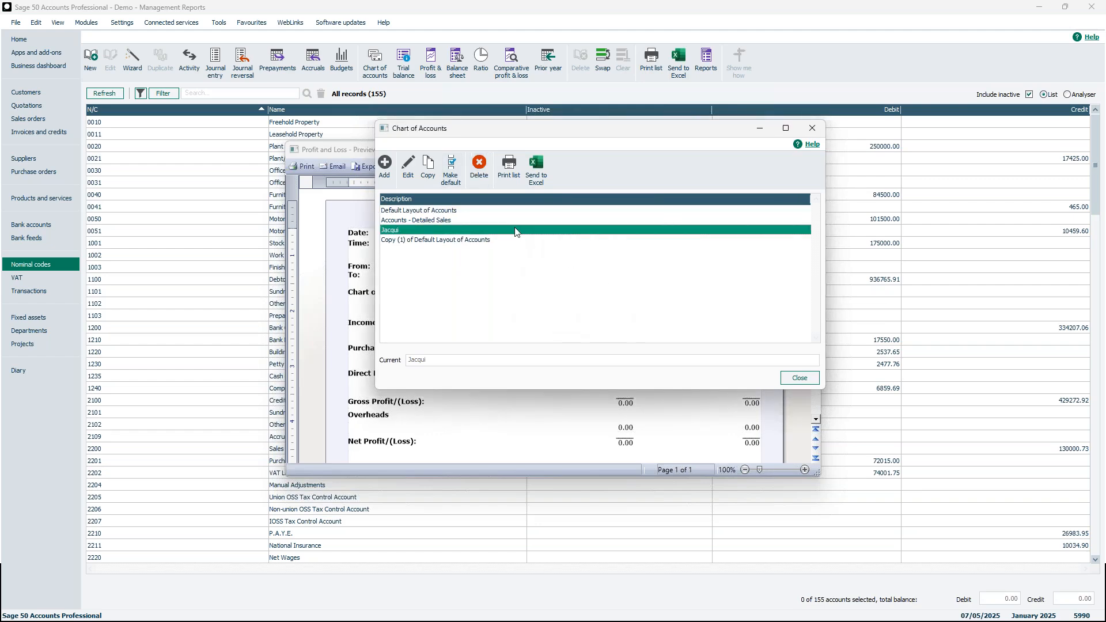
left_click(478, 168)
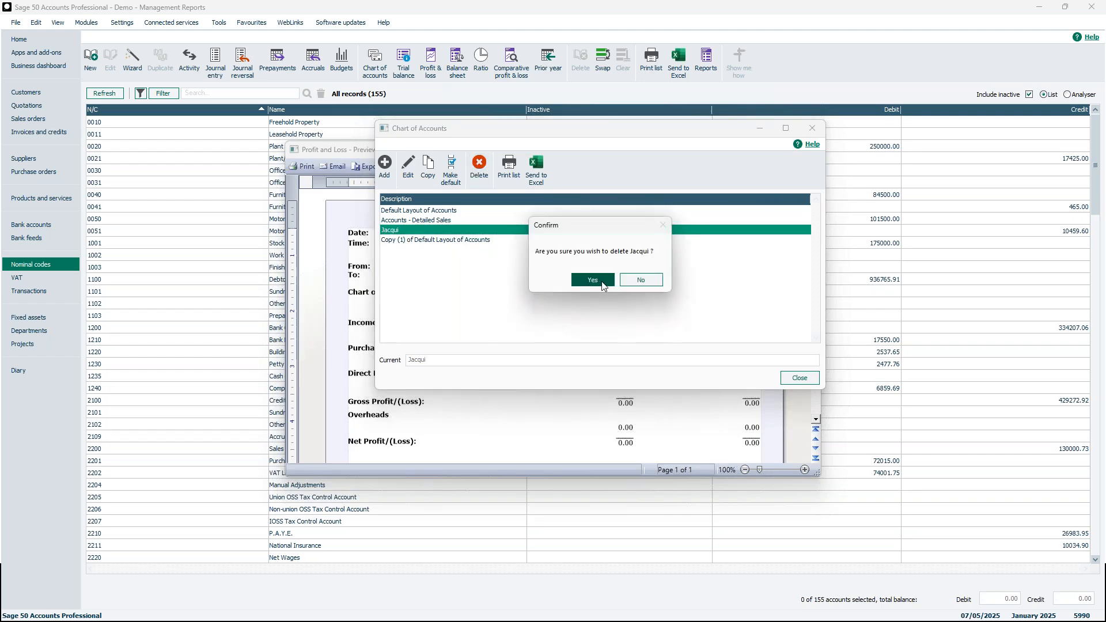
left_click(603, 284)
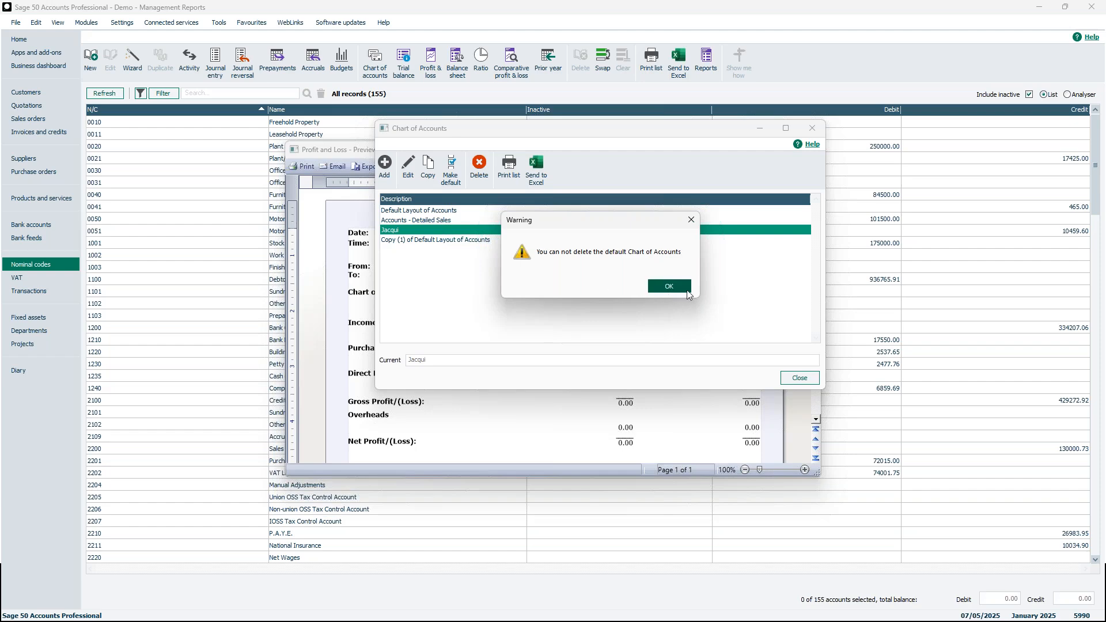
left_click(668, 286)
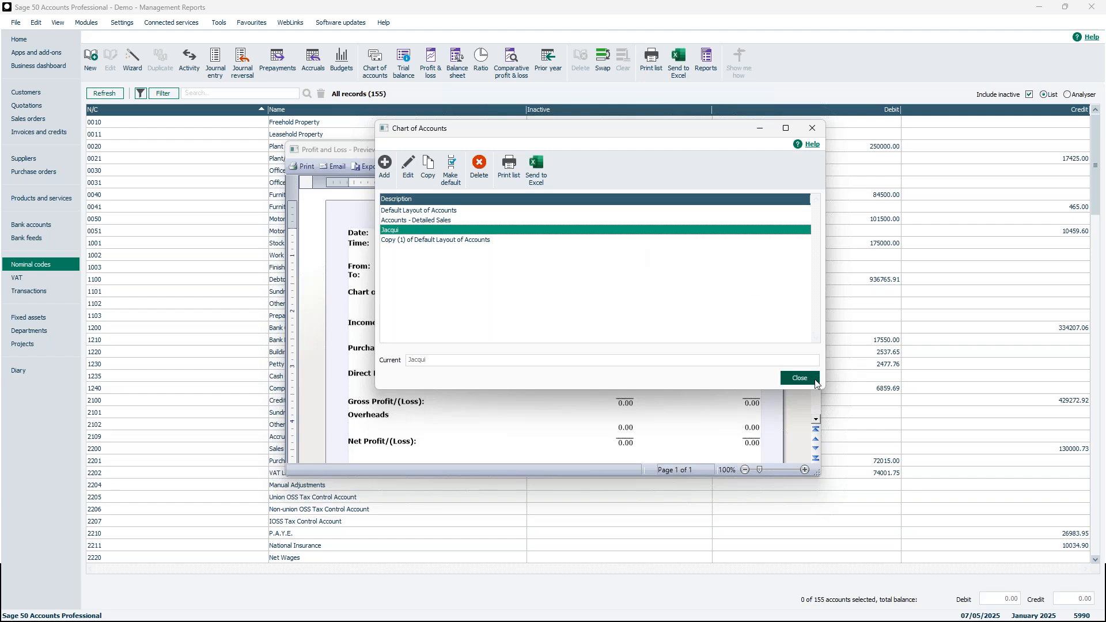
left_click(800, 379)
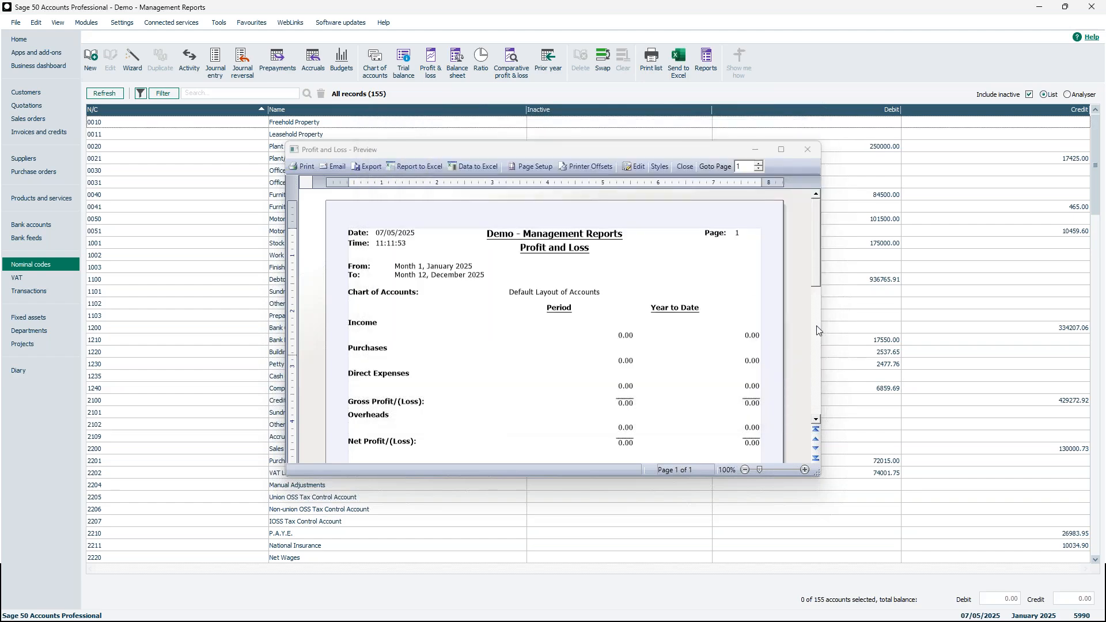
Close the Profit and Loss preview and reopen the layouts list, selecting Copy (1) of Default Layout of Accounts.
left_click(810, 155)
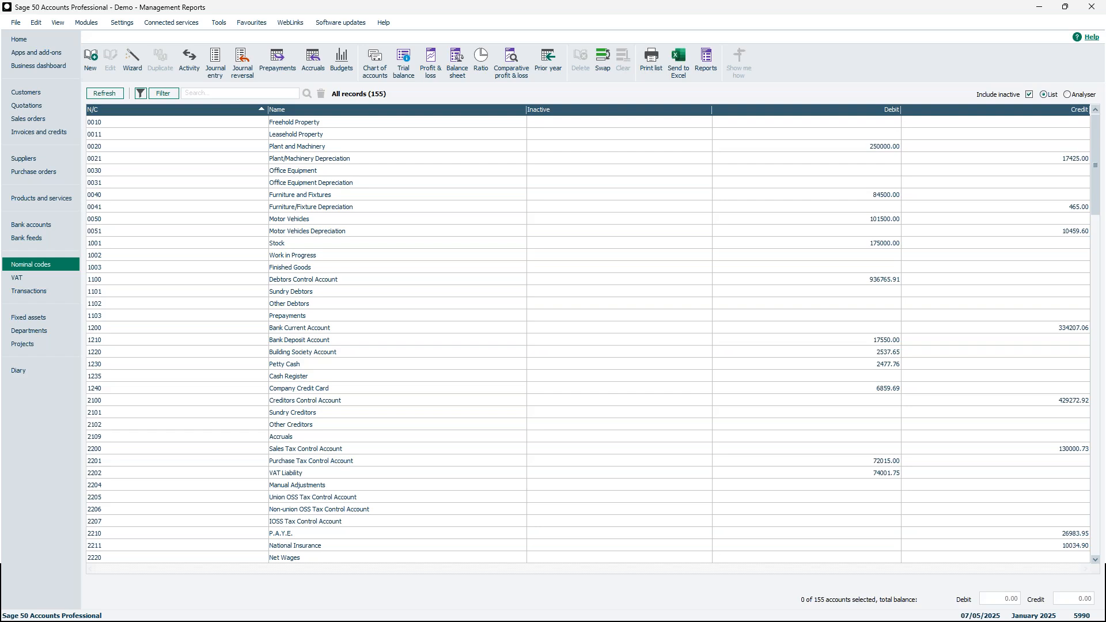
left_click(385, 70)
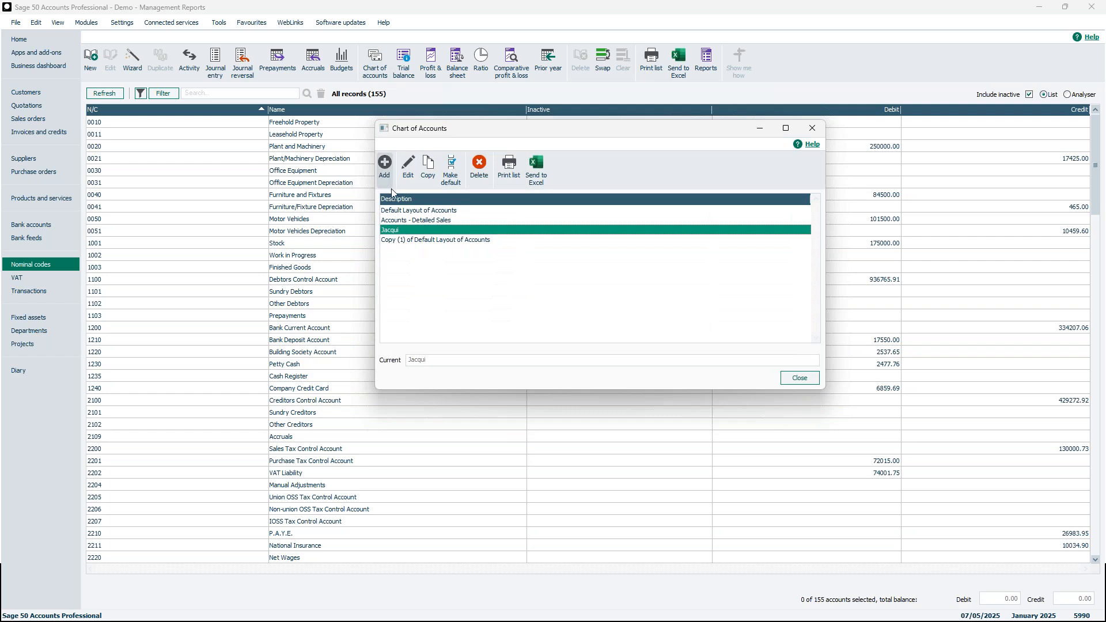
left_click(447, 211)
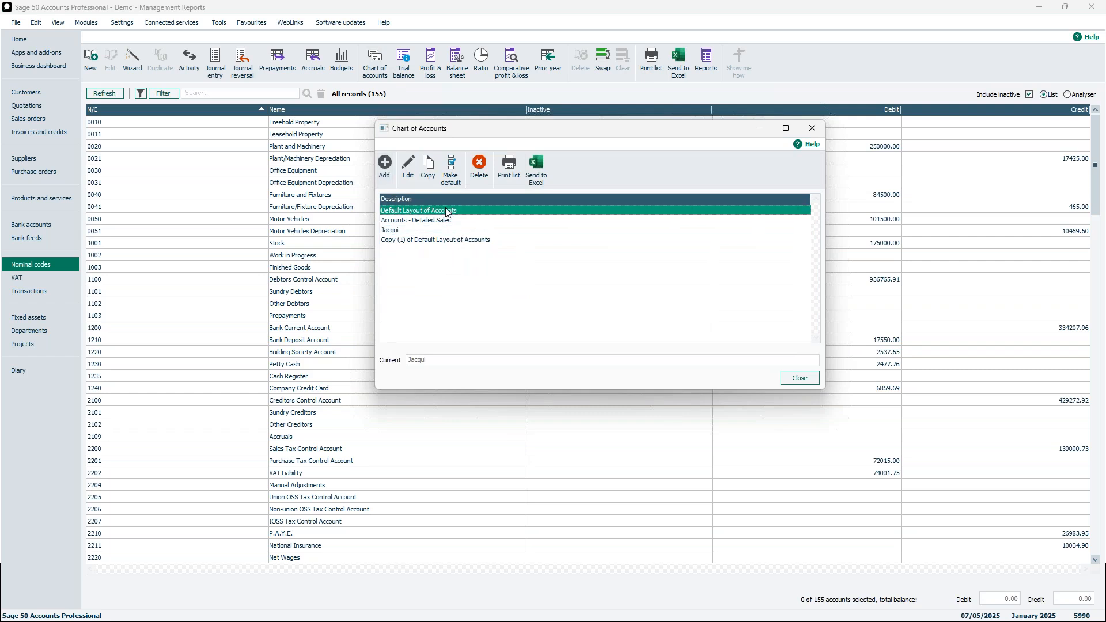
left_click(455, 242)
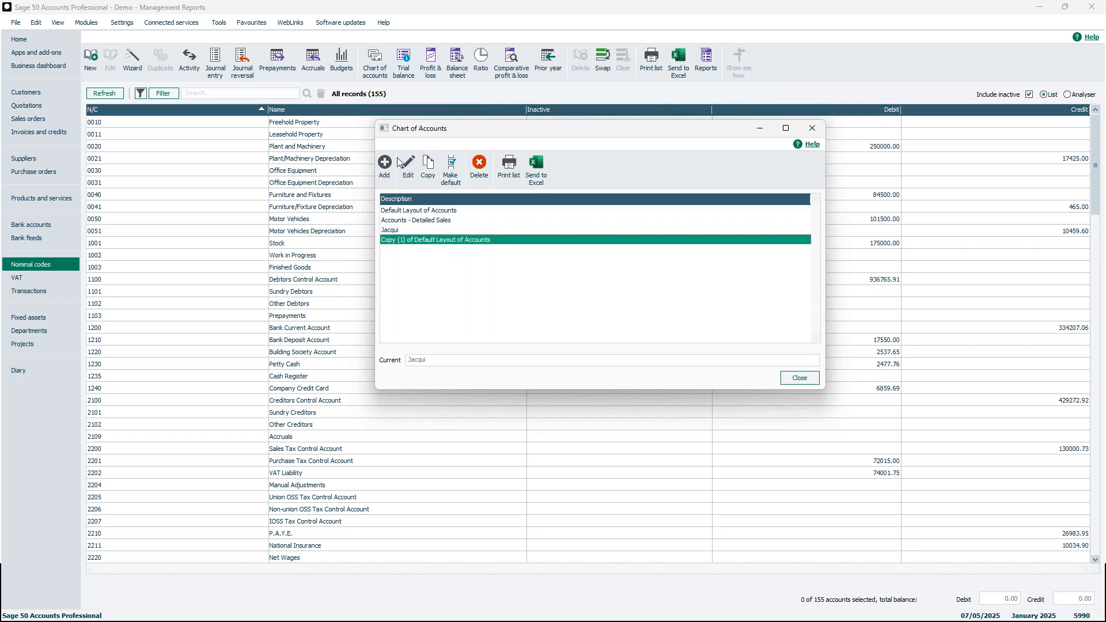
Open Copy (1) of Default Layout of Accounts and start editing the Sales 4000–4099 line.
double_click(458, 241)
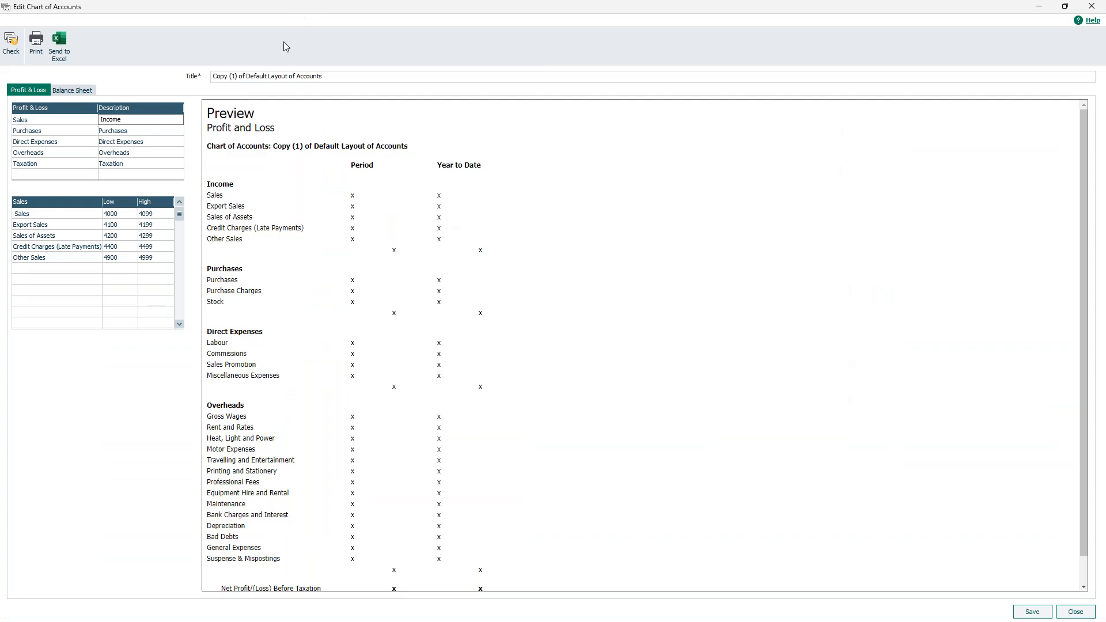
left_click(67, 214)
left_click(155, 214)
Change the Sales High code from 4099 to 4049 and insert a blank line above Export Sales.
left_click_drag(153, 213, 149, 213)
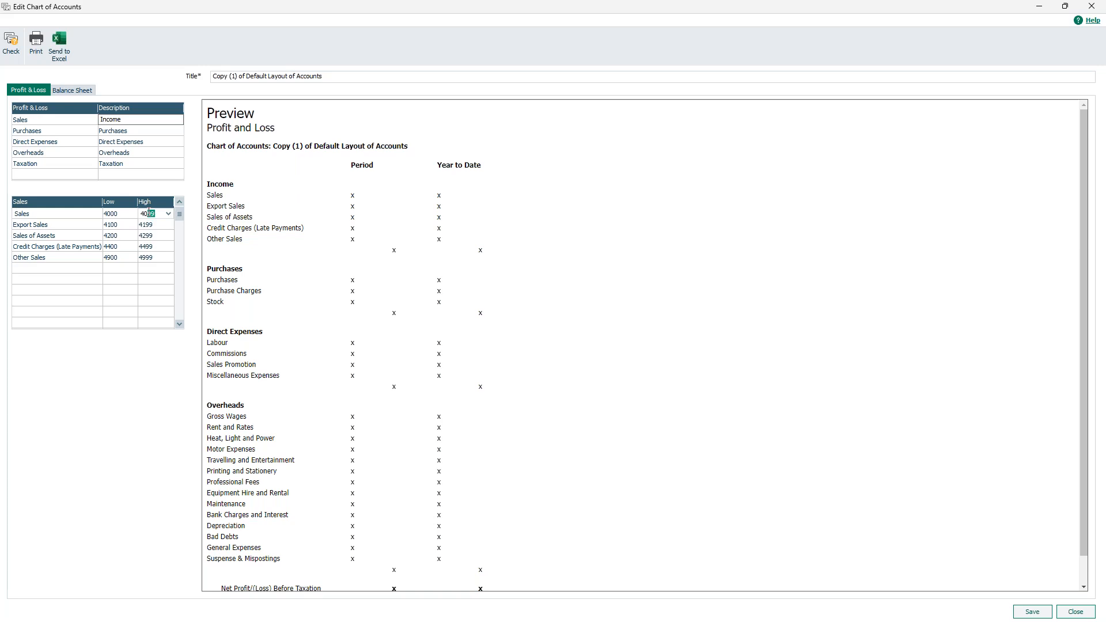
type("4")
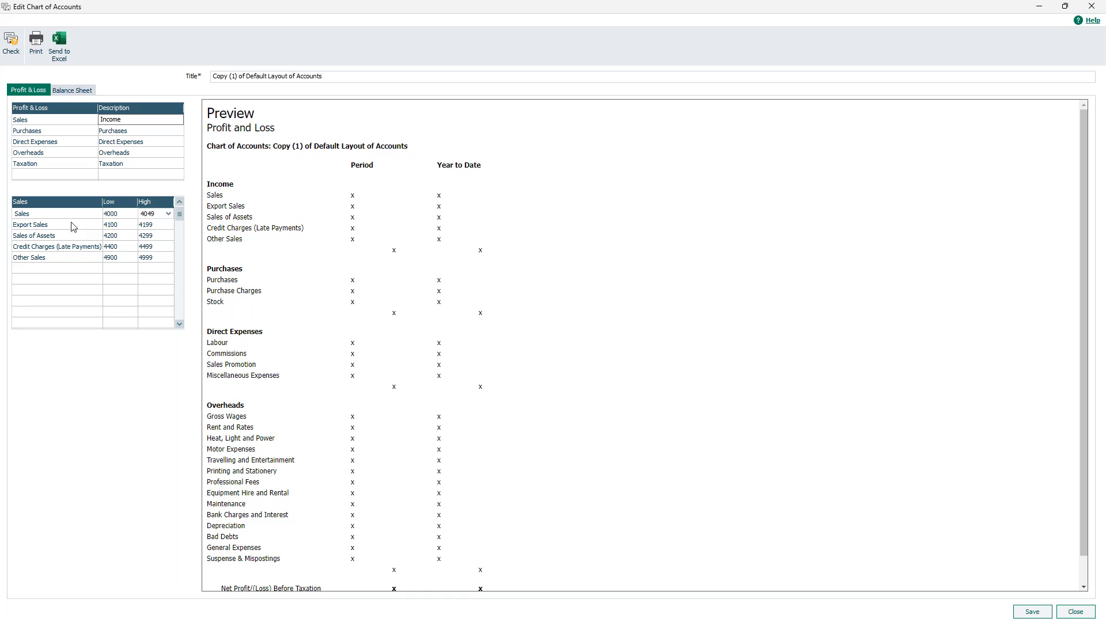
left_click(49, 225)
key("F7")
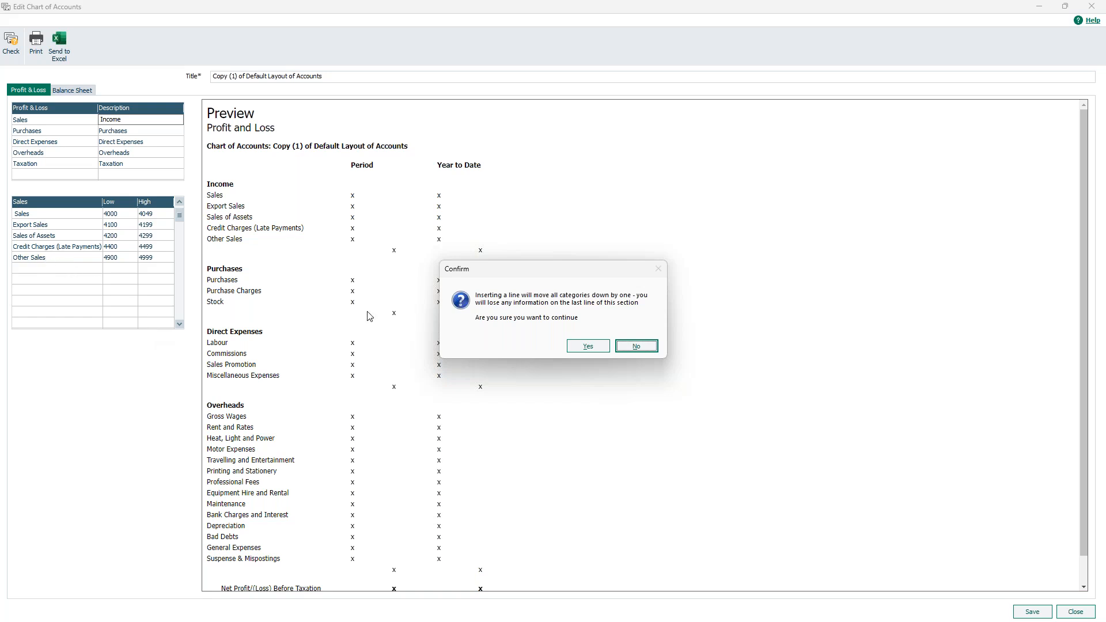
Confirm the new blank line and name it 'Sales north'.
left_click(589, 347)
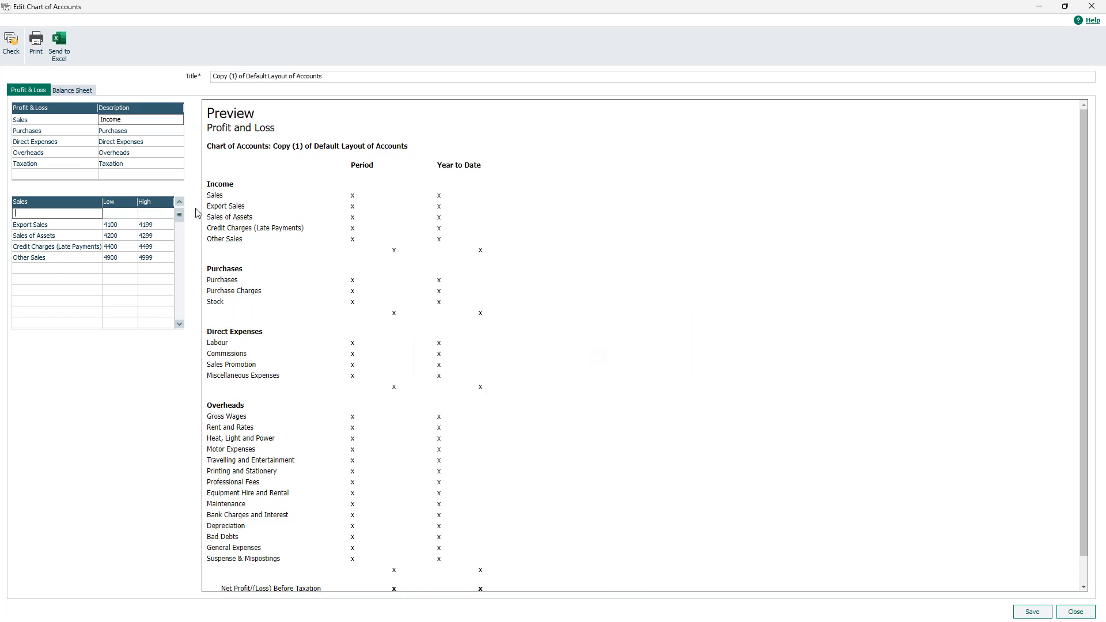
left_click(180, 202)
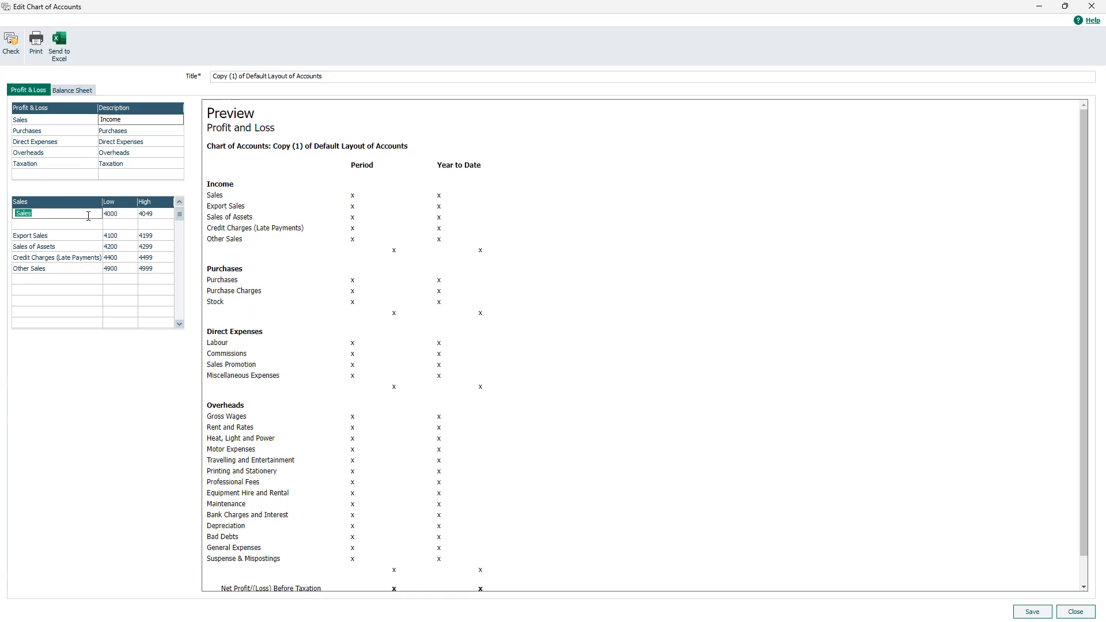
left_click(63, 225)
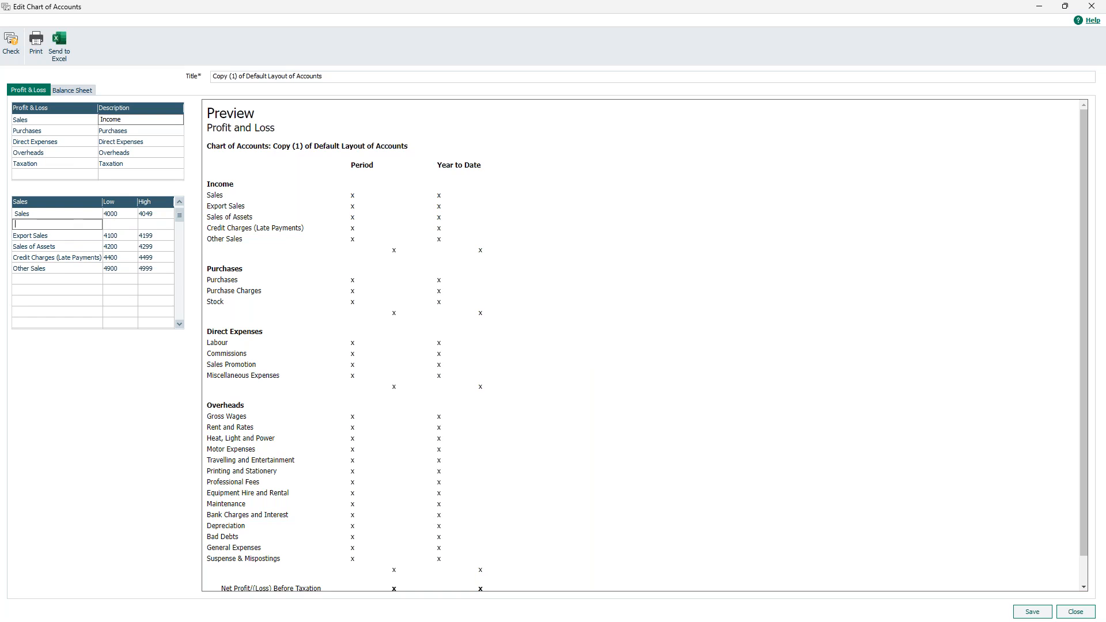
type("Sales north")
Give the Sales north line a code range of 4050 to 4099.
left_click(123, 226)
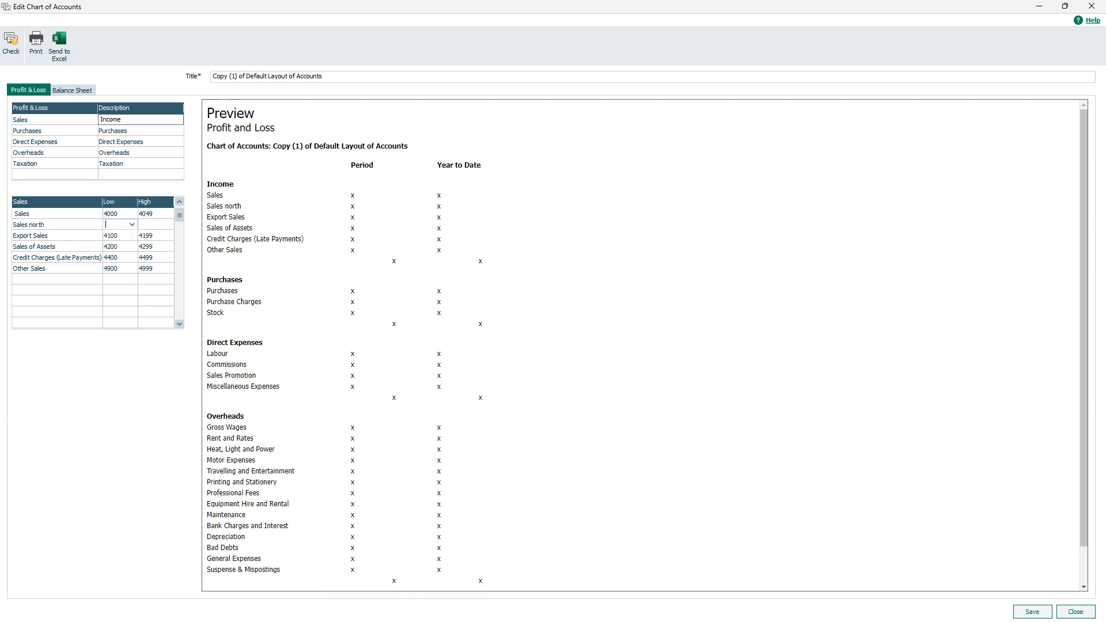
type("4050")
key("Return")
left_click(157, 225)
type("4099")
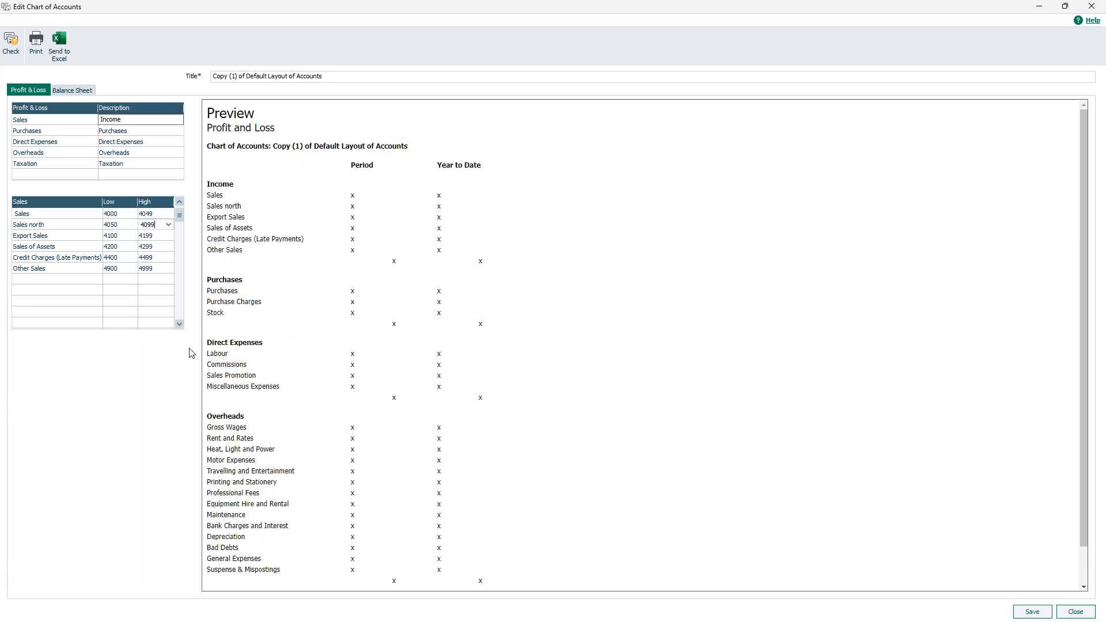
left_click(149, 247)
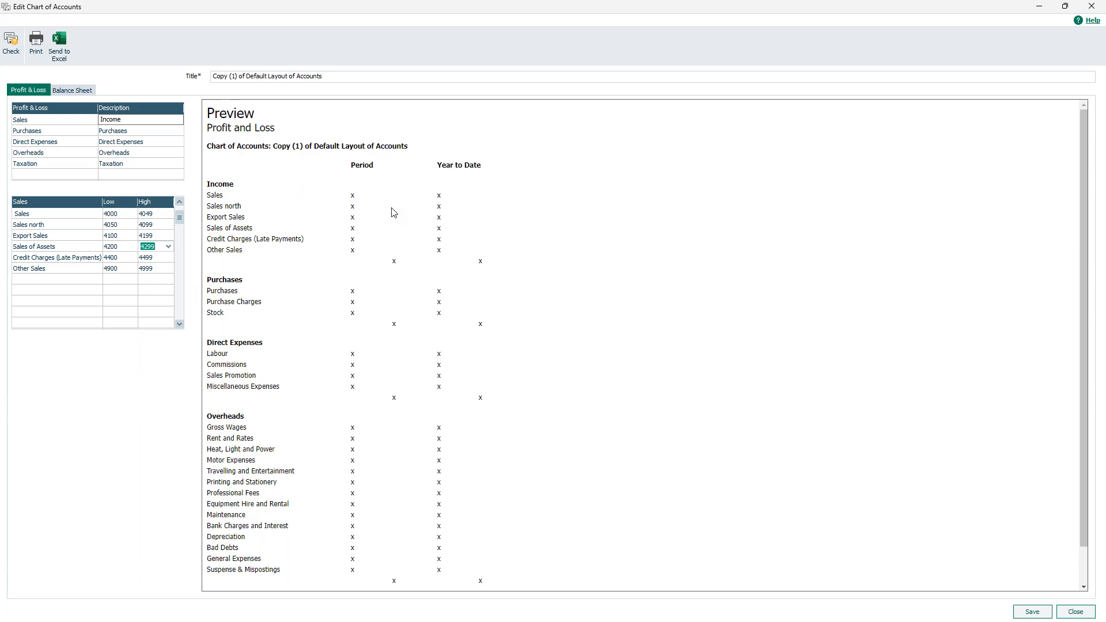
left_click(61, 236)
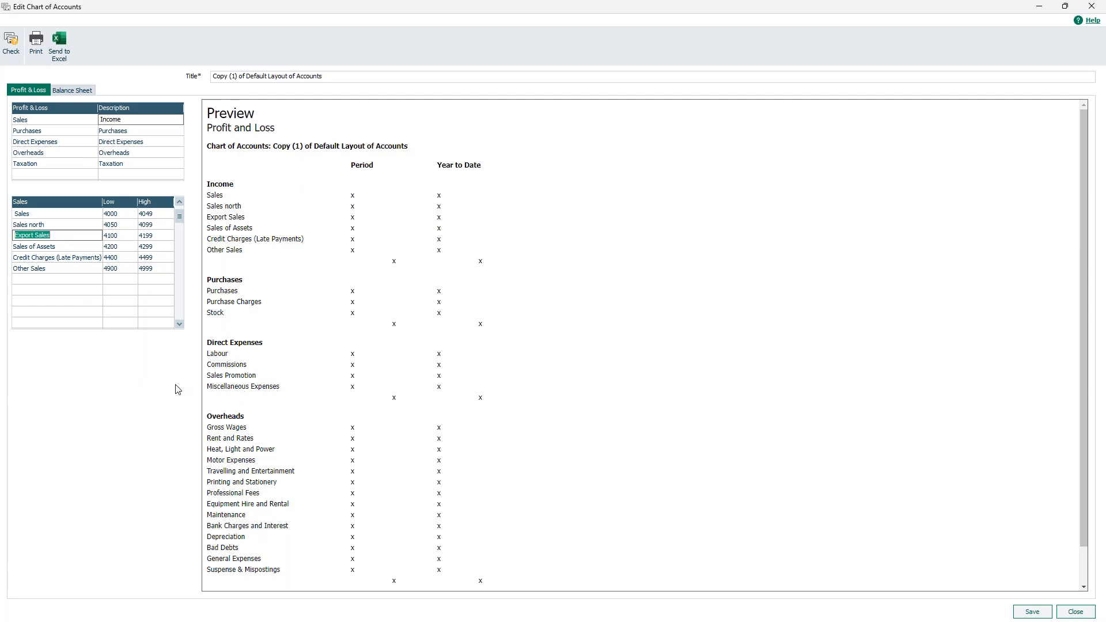
Delete the Sales north line, review the Balance Sheet Current Assets ranges, and close the editor.
left_click(49, 228)
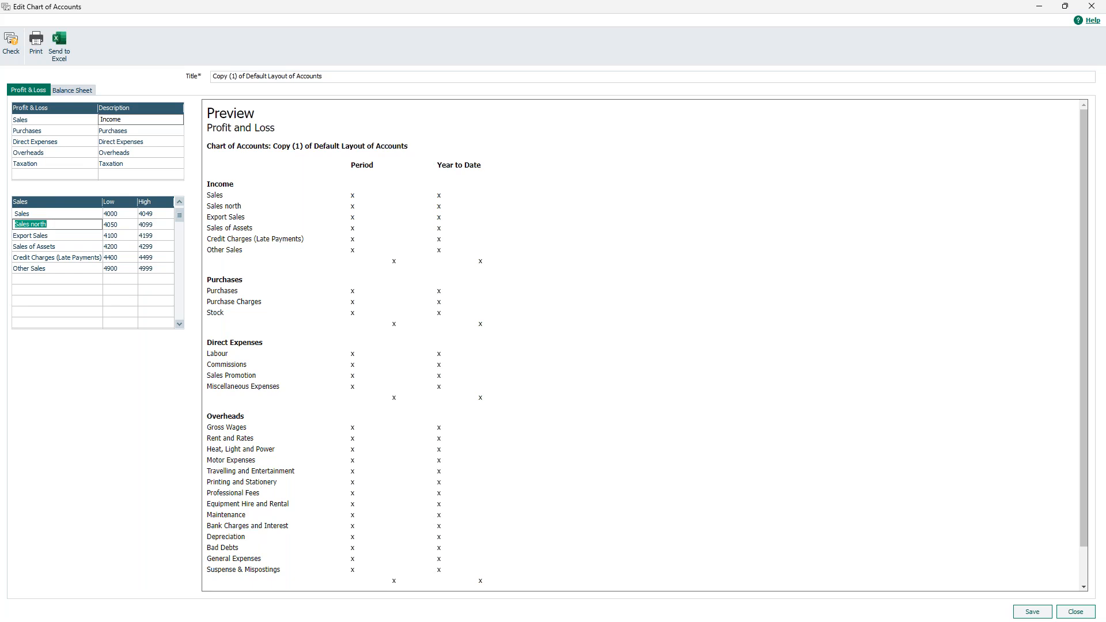
key("F8")
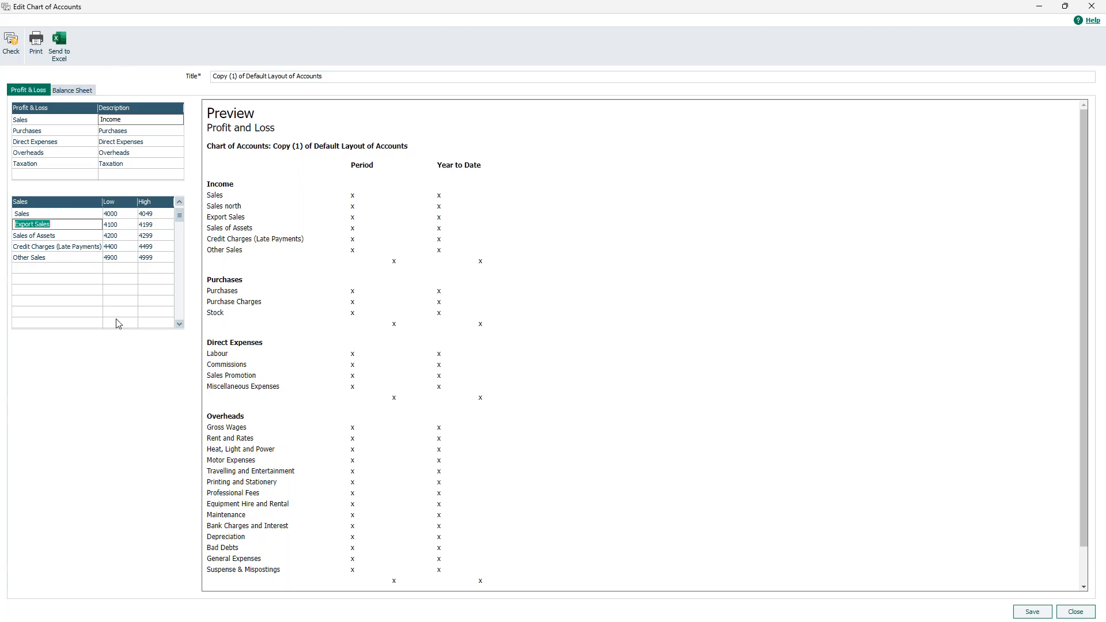
left_click(86, 91)
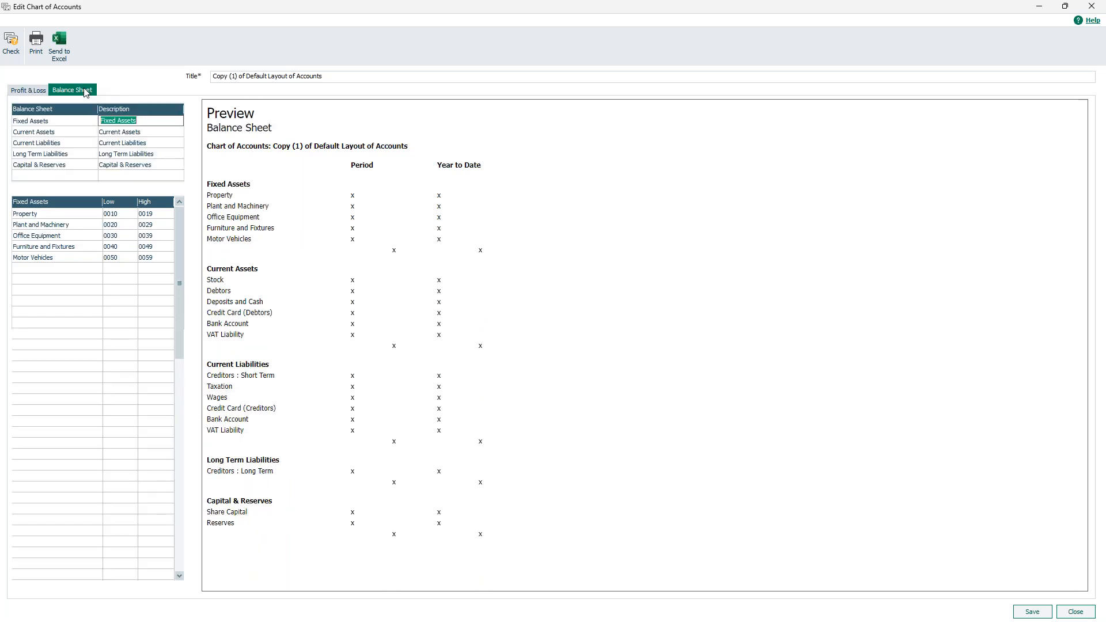
left_click(115, 135)
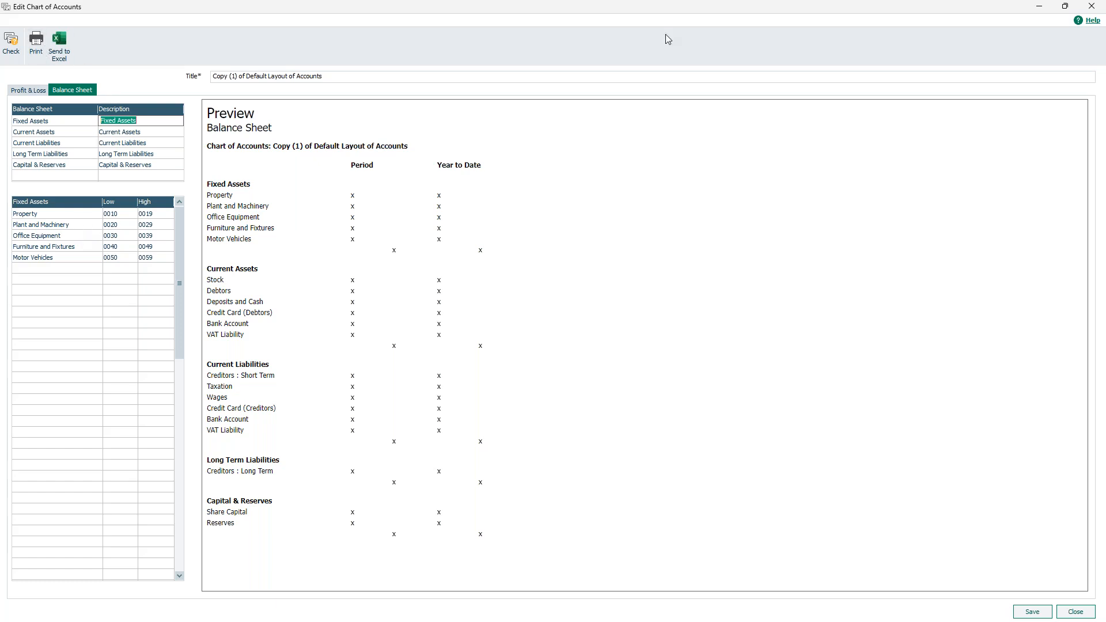
left_click(1093, 8)
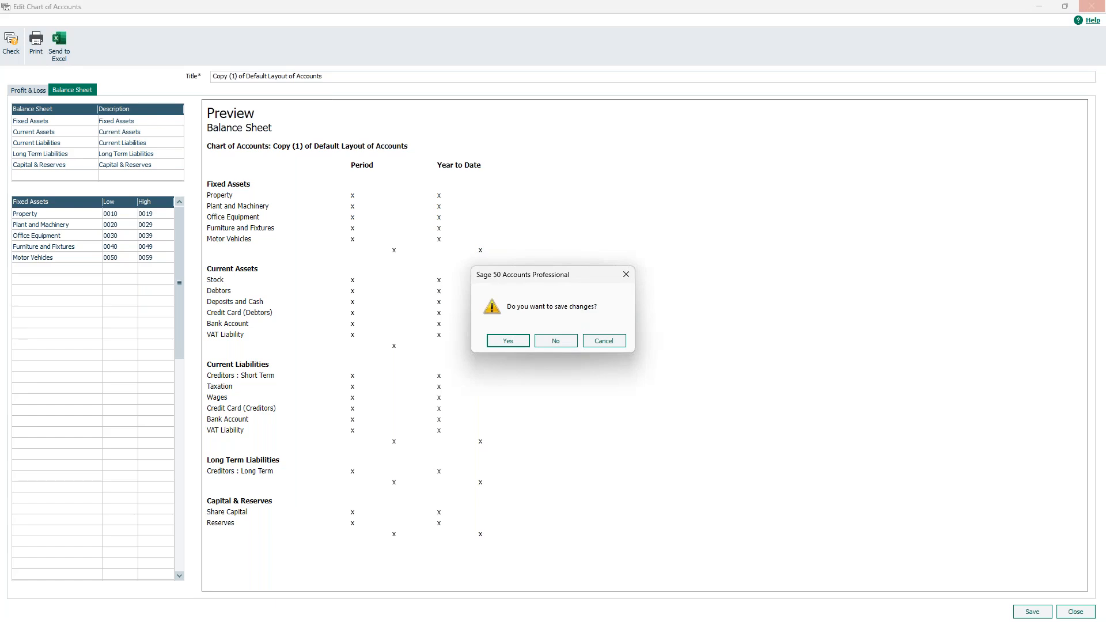
Save the copied layout's changes and select Default Layout of Accounts in the list.
left_click(516, 348)
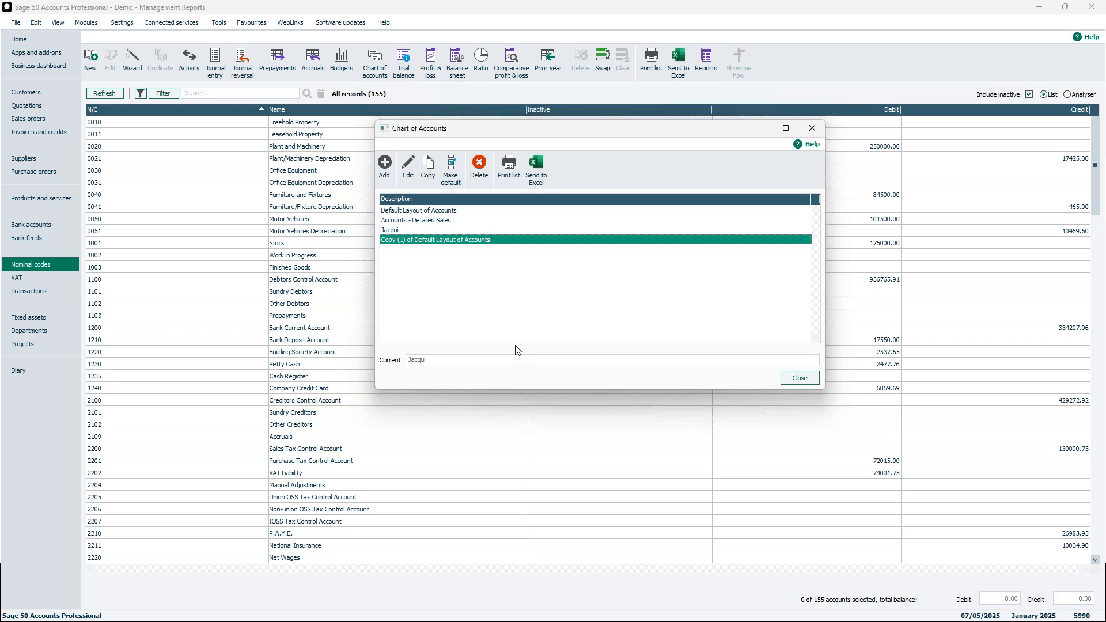
left_click(441, 213)
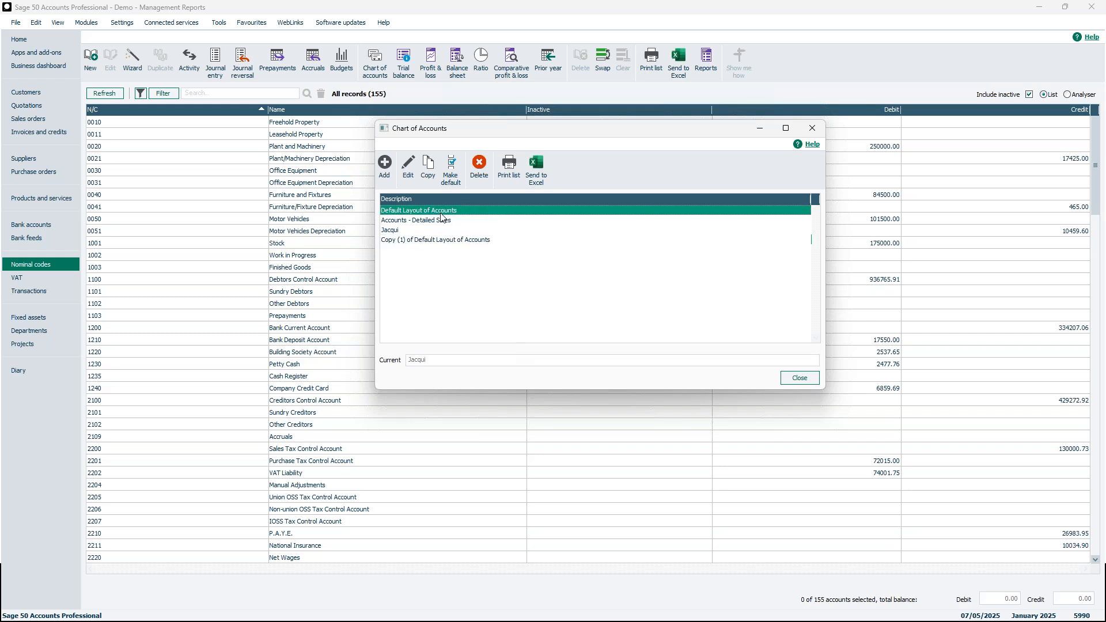
double_click(441, 213)
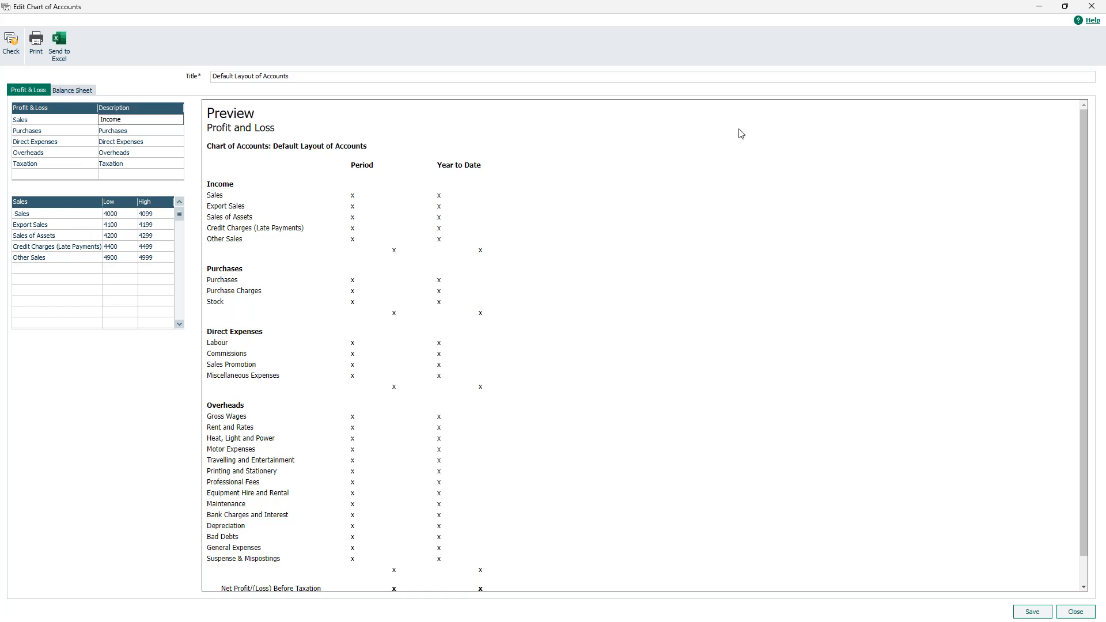
left_click(1092, 7)
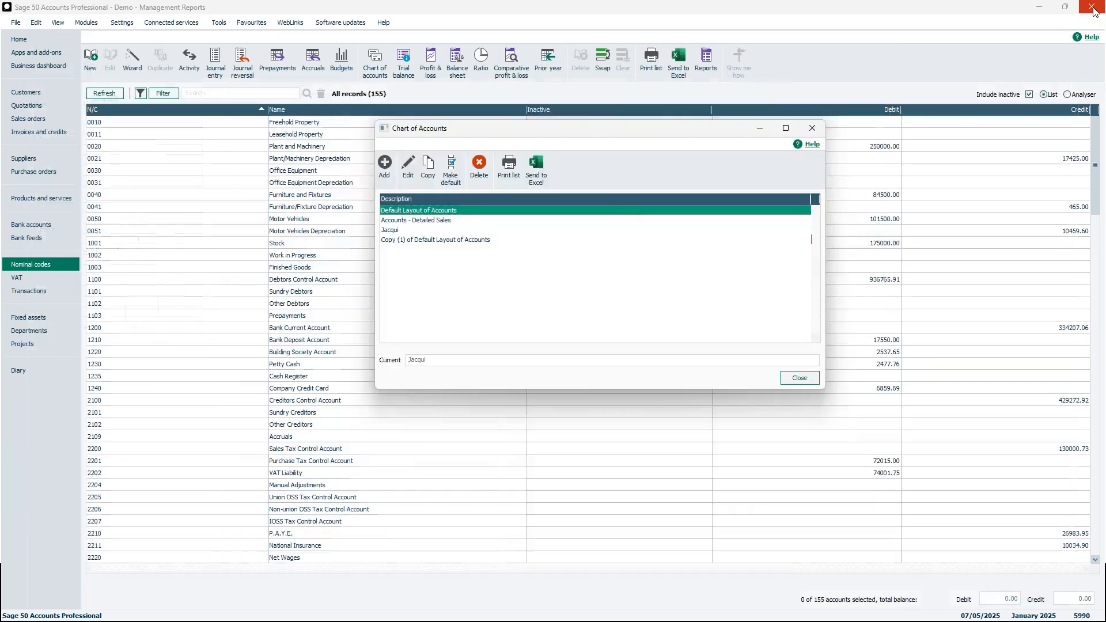
double_click(437, 222)
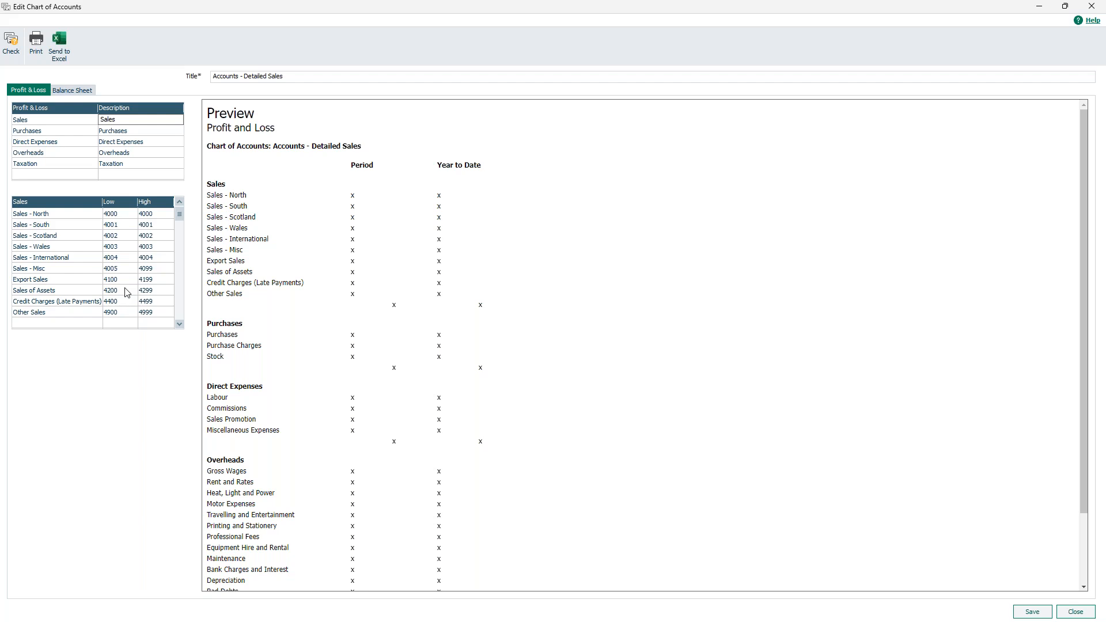
Close the Detailed Sales layout and move the slideshow on to the Chart of accounts slide.
left_click(1092, 8)
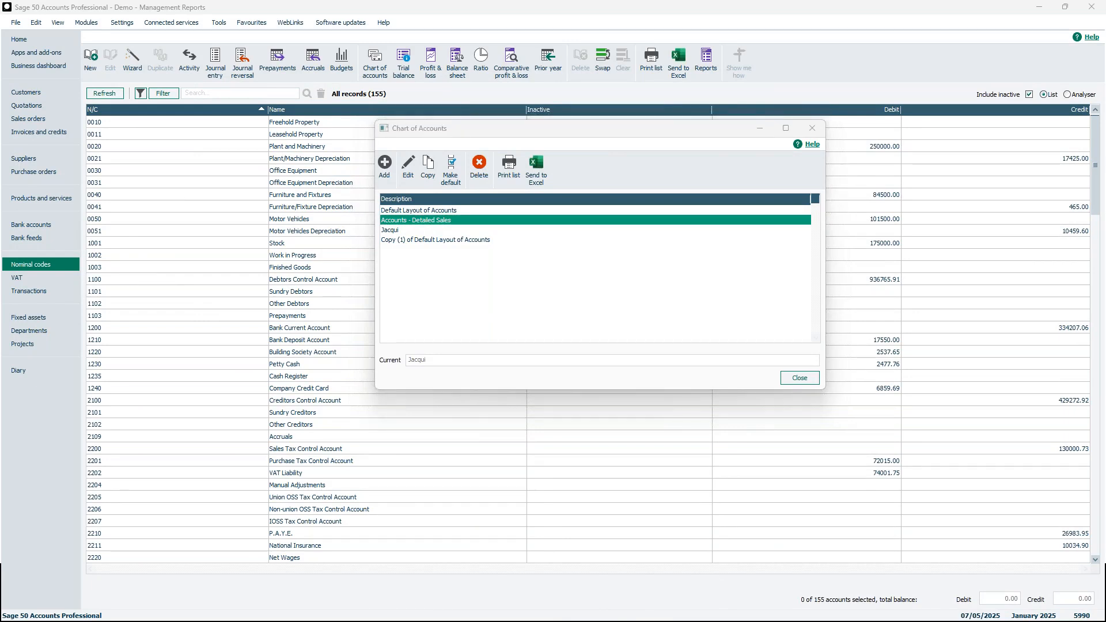
key("alt+Tab")
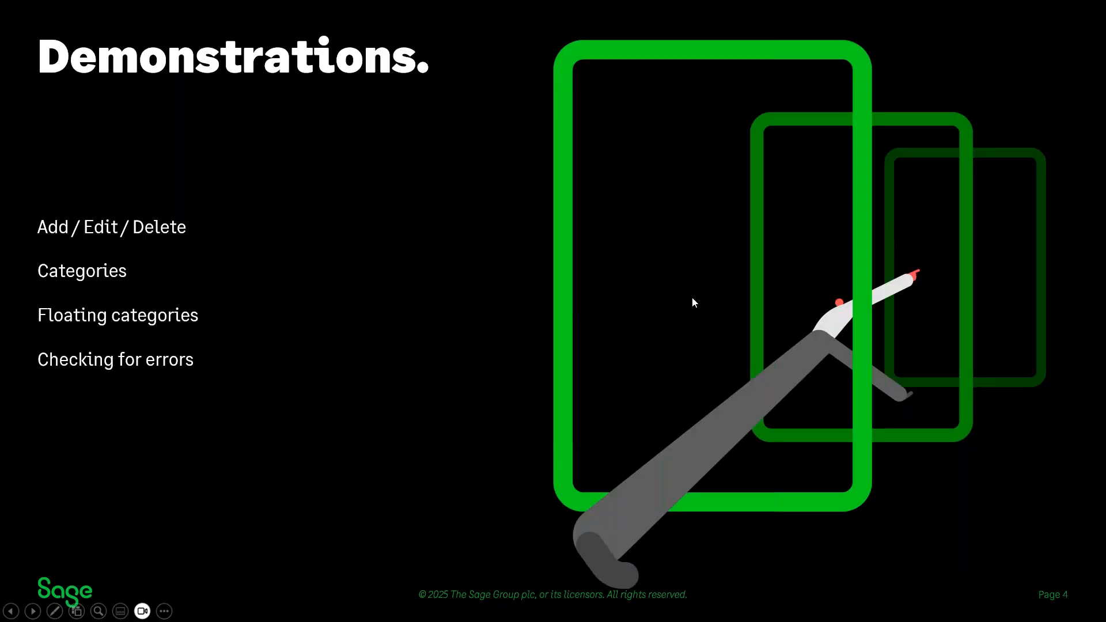
left_click(692, 296)
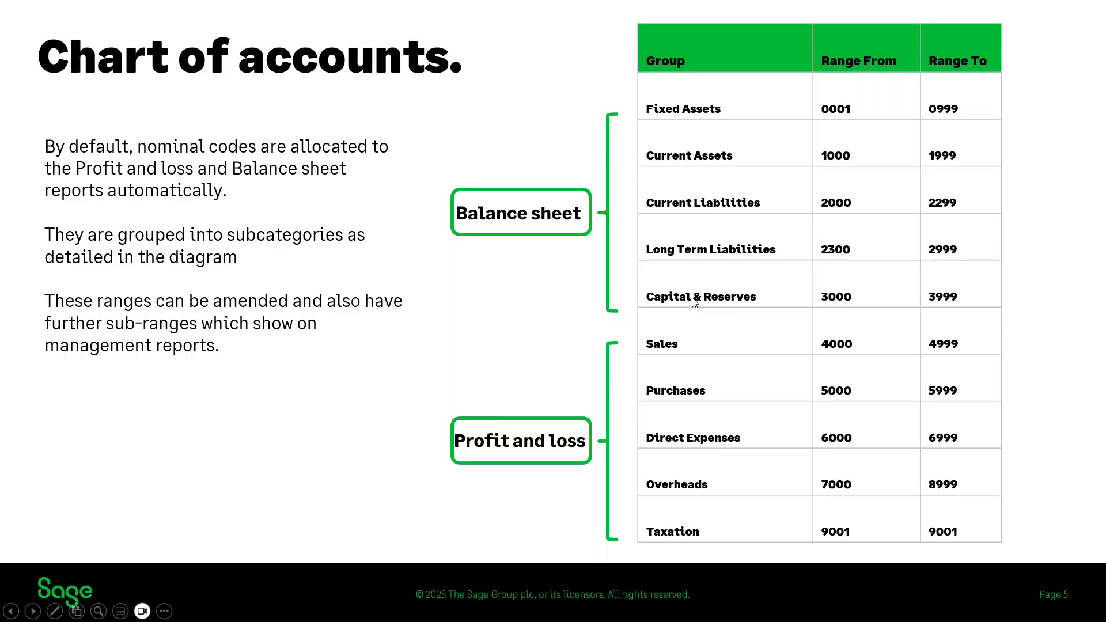
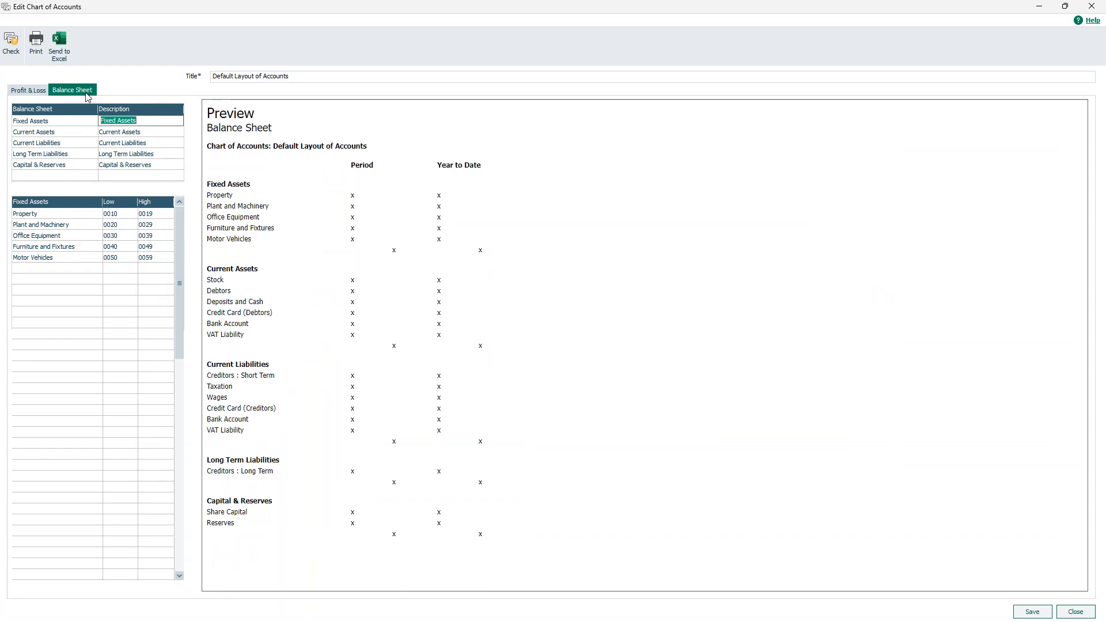
Show Current Assets' floating accounts, Bank Account 1200–1209 and VAT Liability 2200–2209, and start a new floating row.
left_click(129, 135)
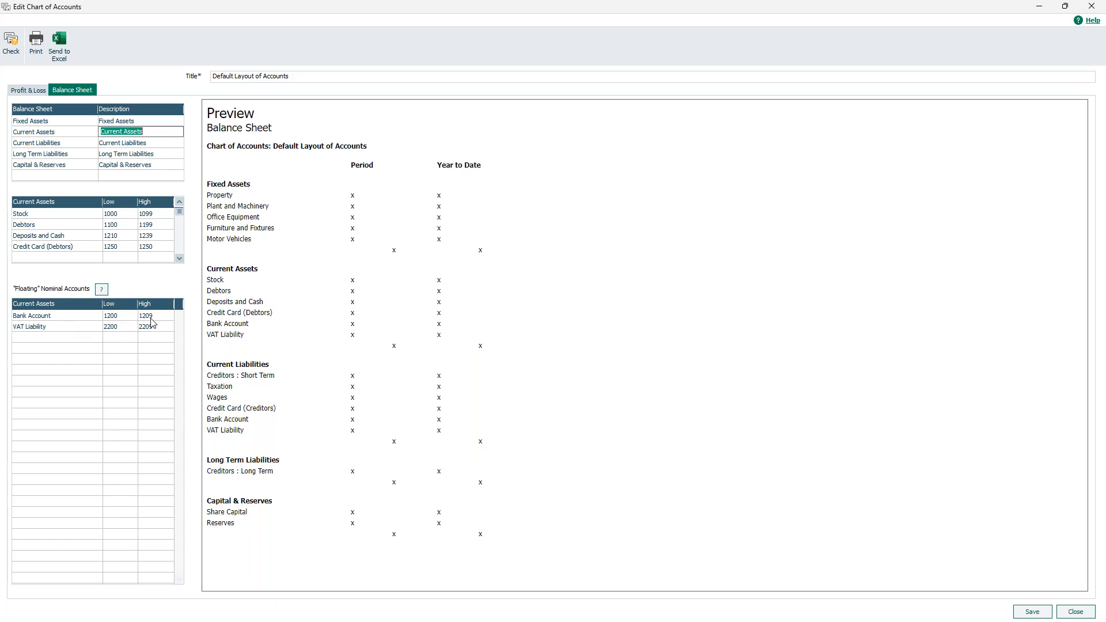
left_click(87, 339)
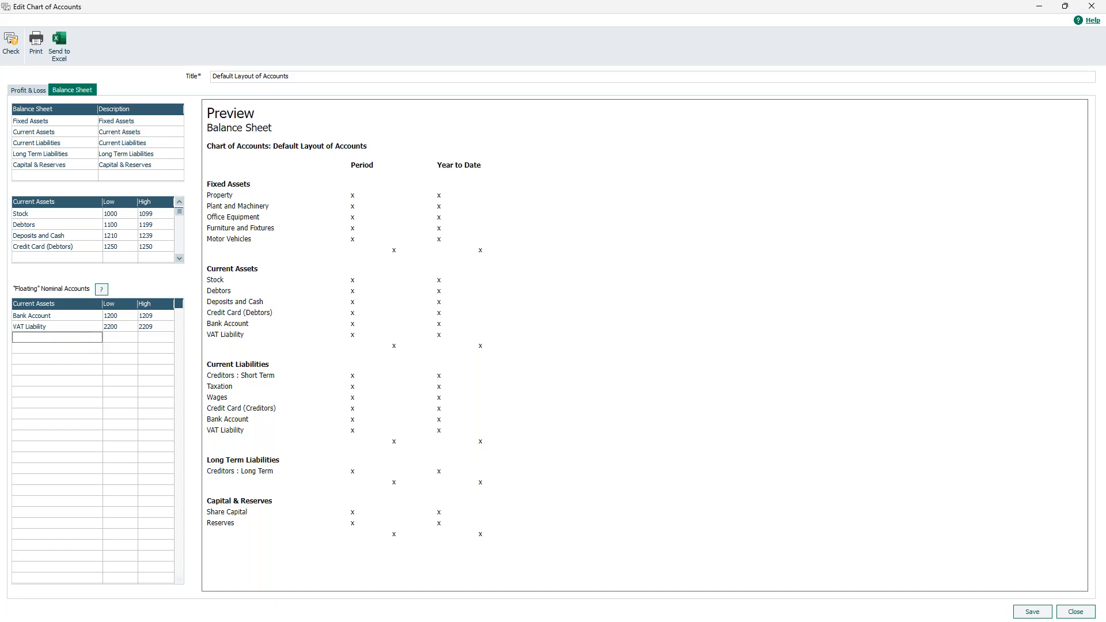
Set the new floating row's low code to 1210 Bank Deposit Account and copy it to Current Liabilities.
left_click(131, 340)
left_click(131, 339)
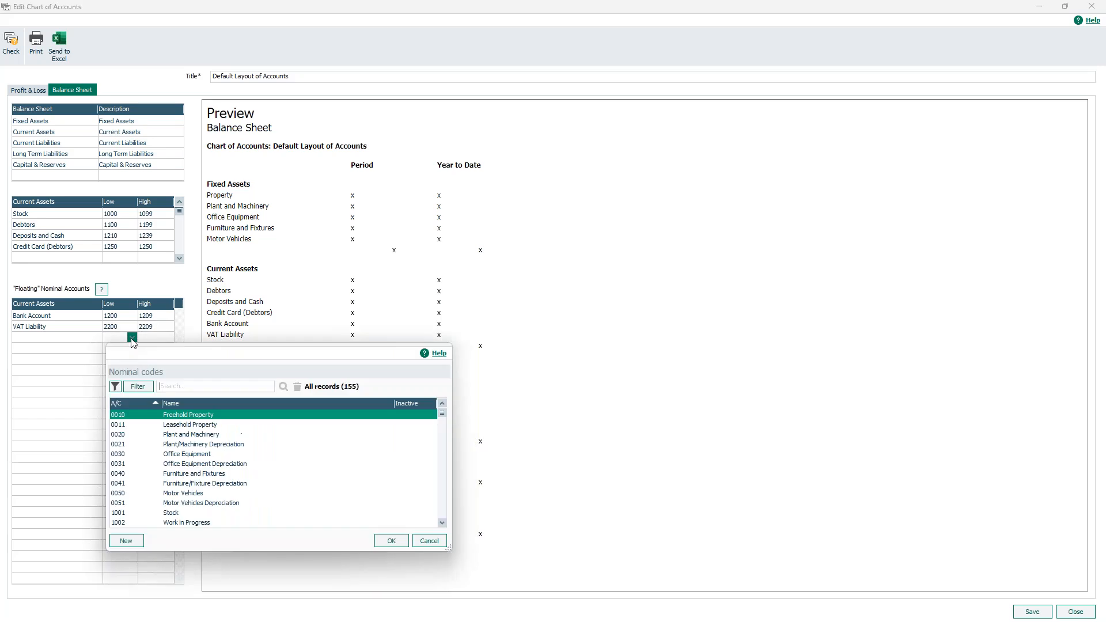
left_click(441, 524)
left_click(441, 524)
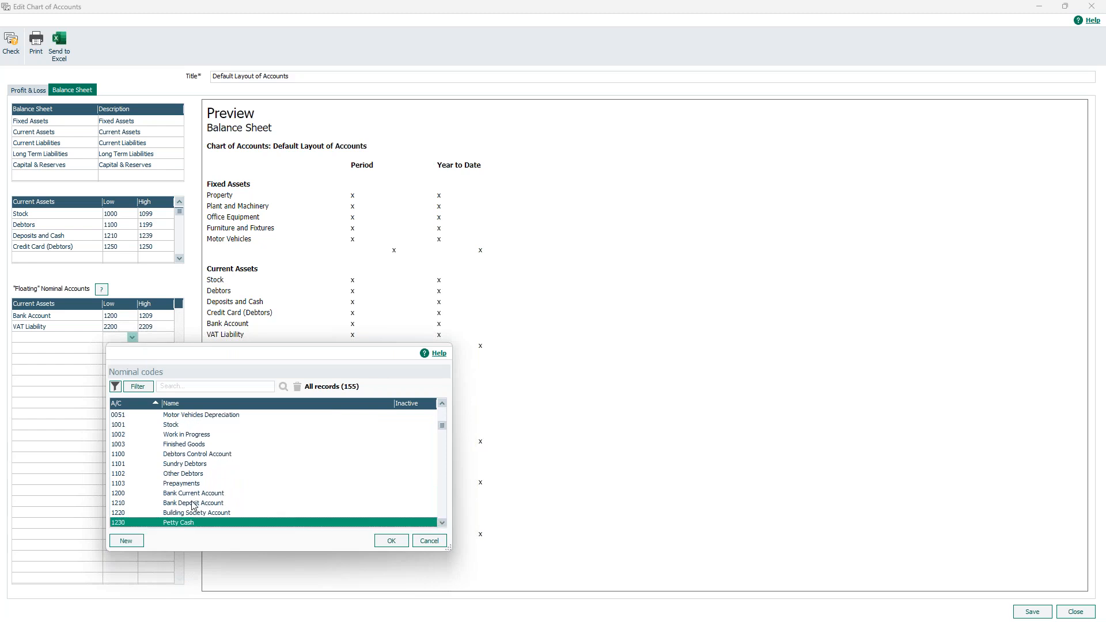
left_click(193, 504)
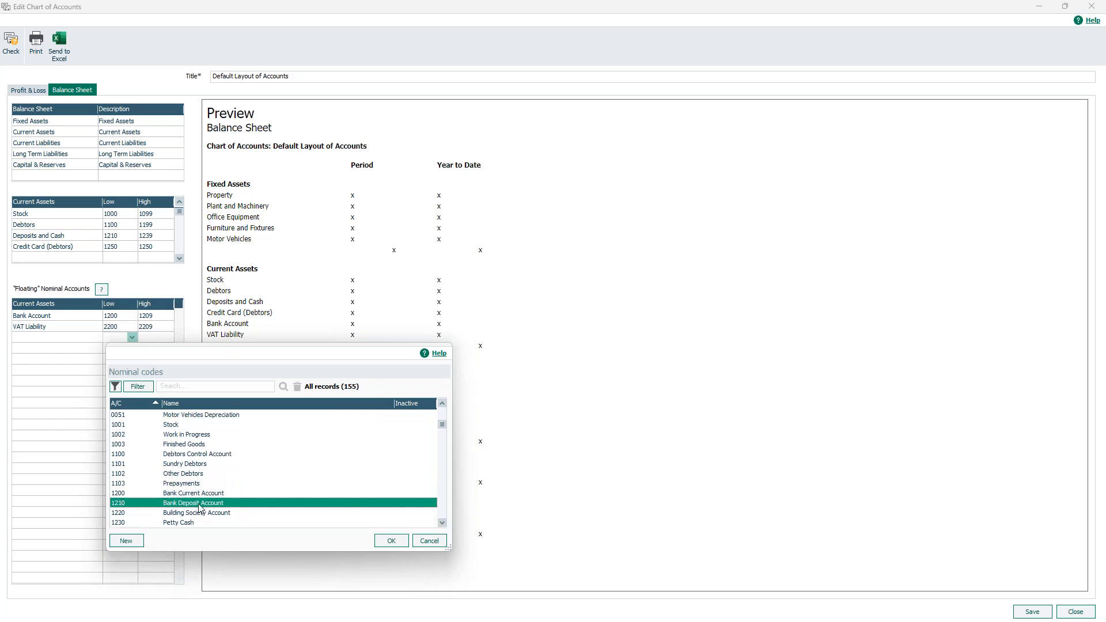
left_click(393, 544)
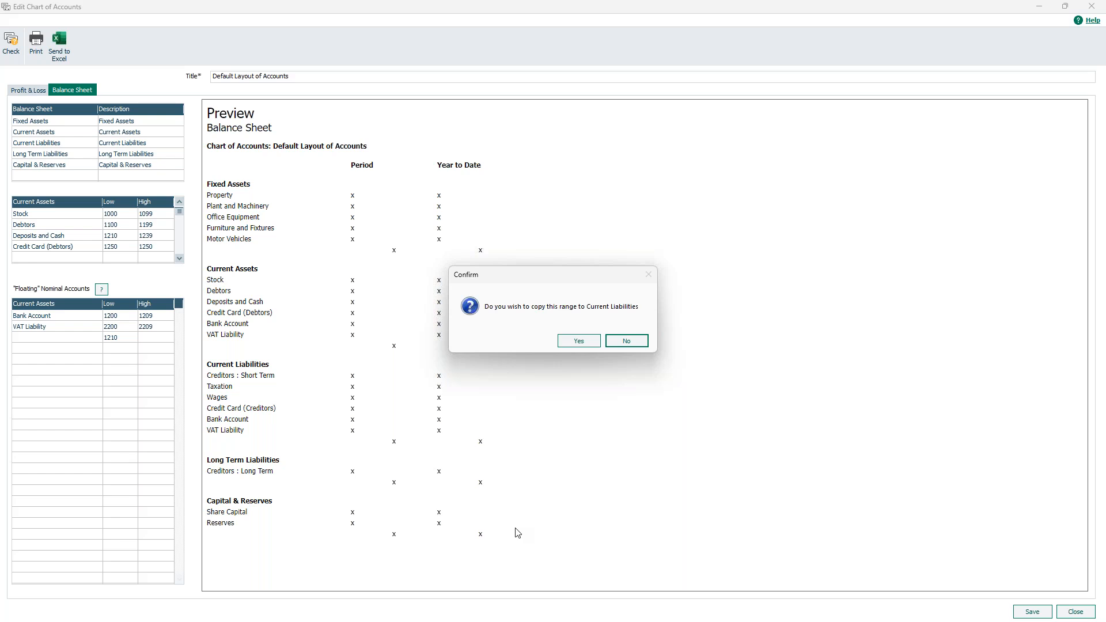
left_click(578, 343)
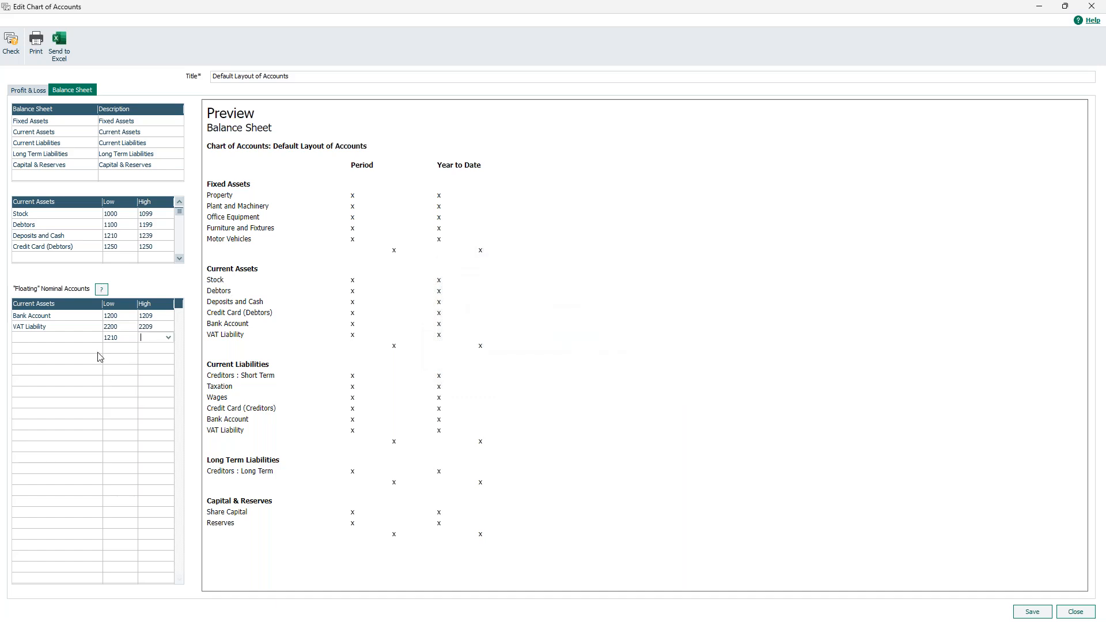
Set the row's high code to 1210 and name it 'bank'.
type("1210")
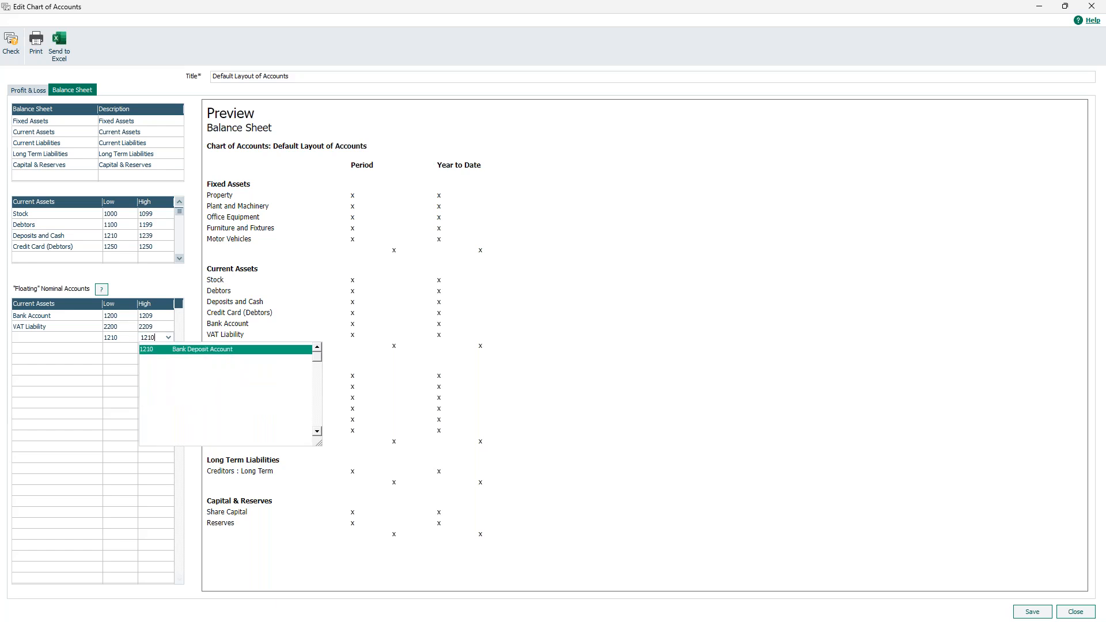
left_click(168, 349)
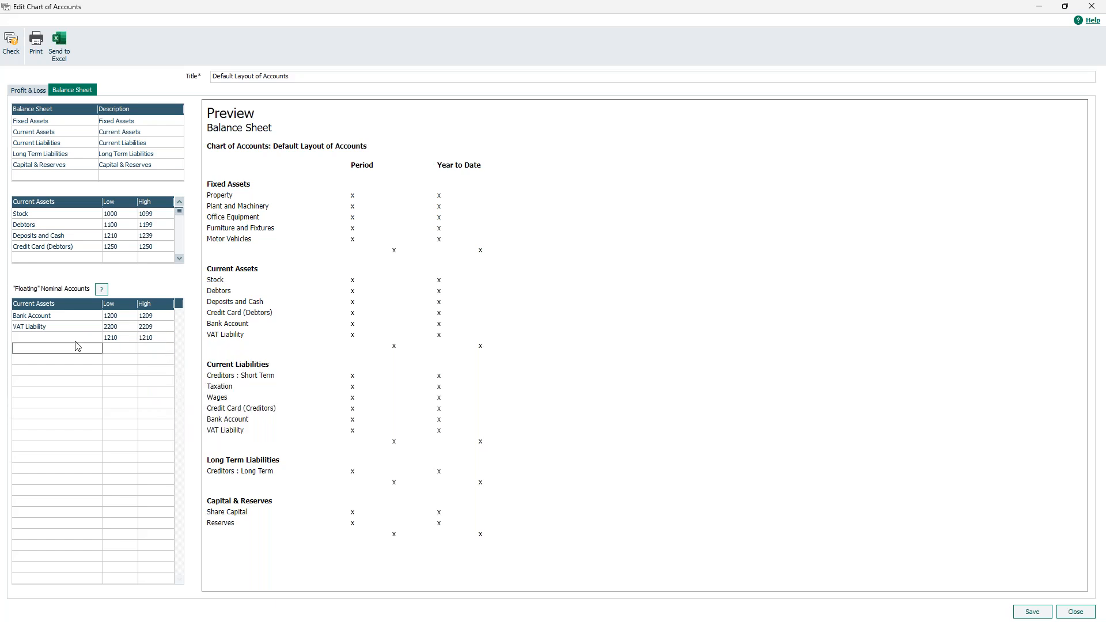
key("Up")
type("bank")
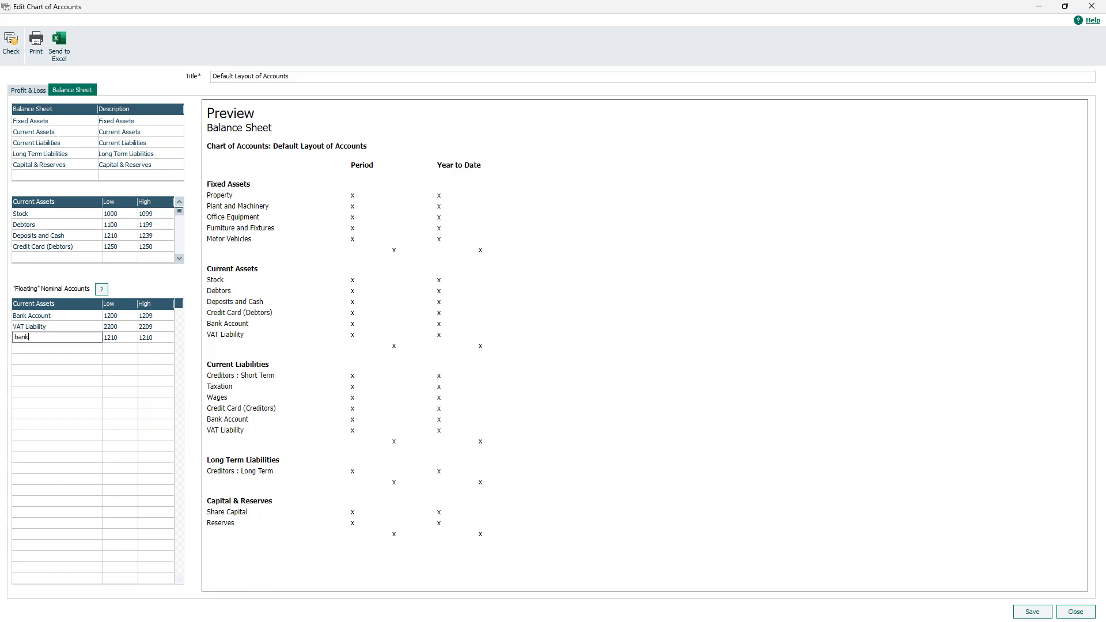
Delete the 'bank' floating row from Current Liabilities without copying the change to Current Assets.
left_click(145, 144)
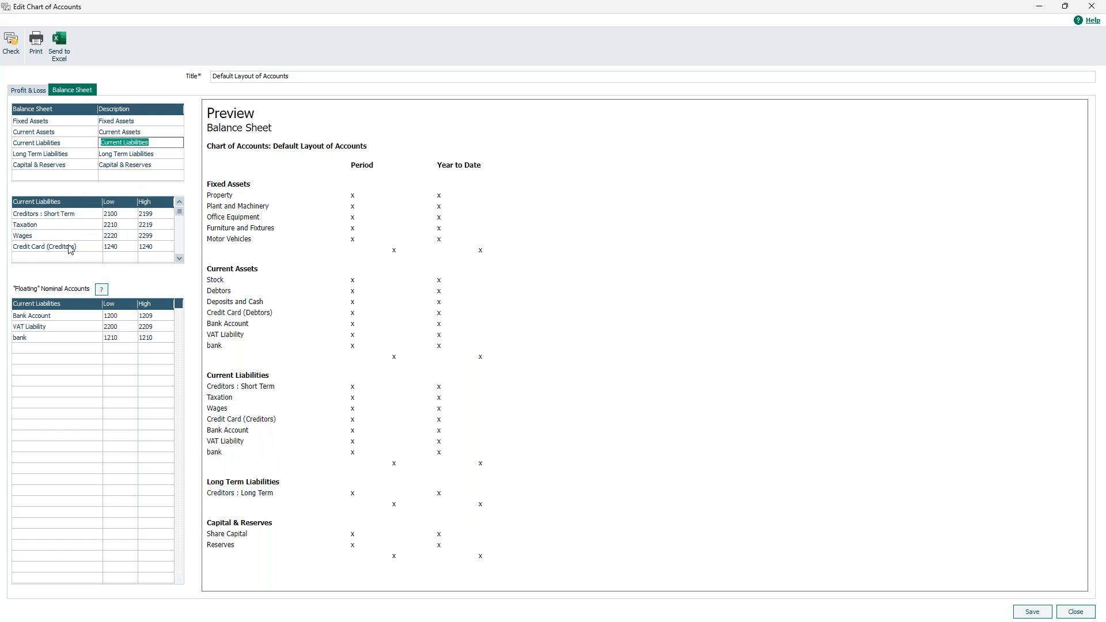
left_click(64, 340)
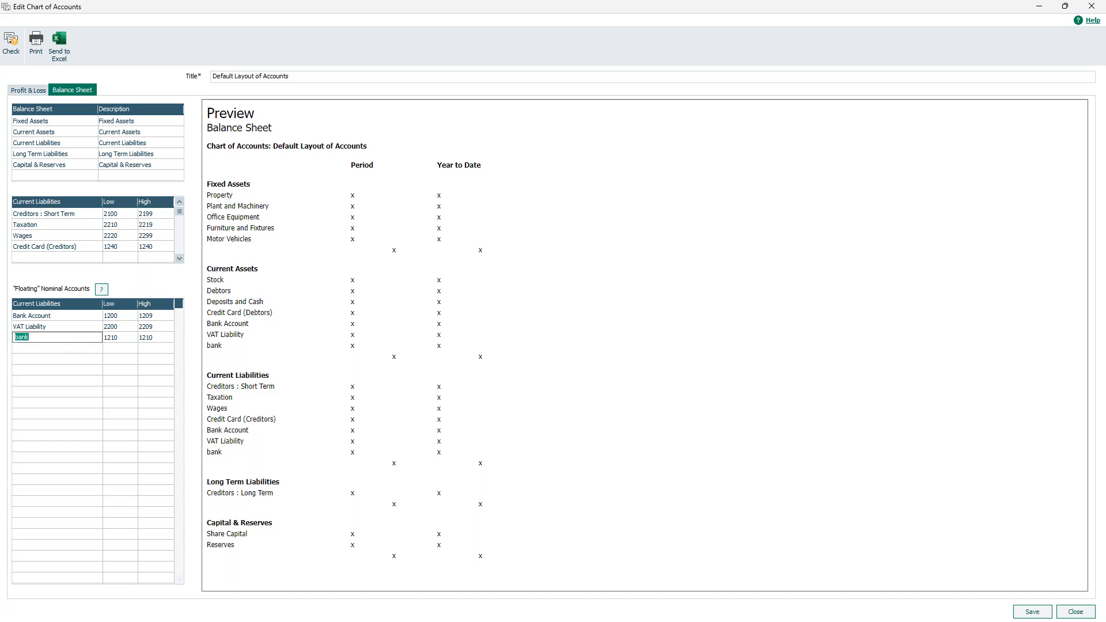
key("BackSpace")
left_click(101, 373)
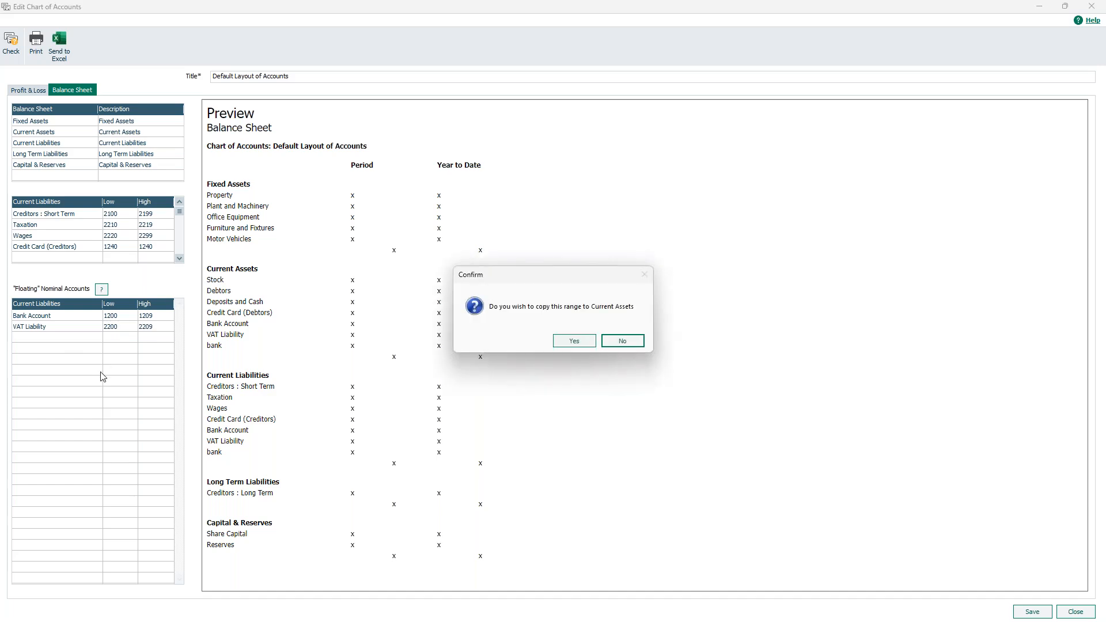
left_click(623, 341)
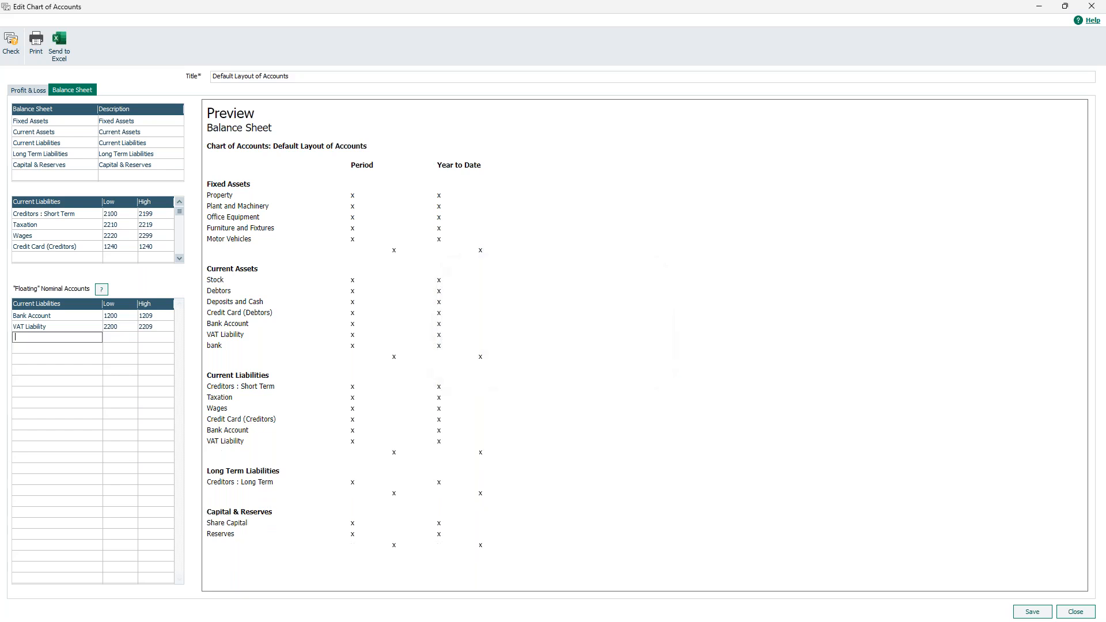
Recheck the Current Assets and Current Liabilities categories, then close the chart of accounts editor.
left_click(120, 136)
left_click(122, 144)
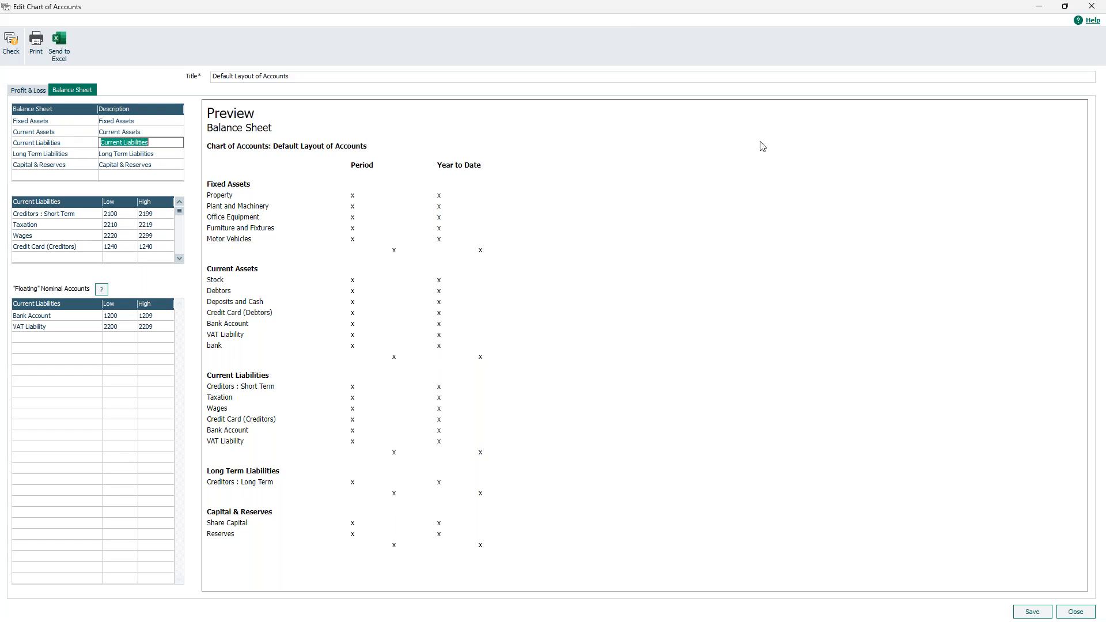
left_click(1091, 6)
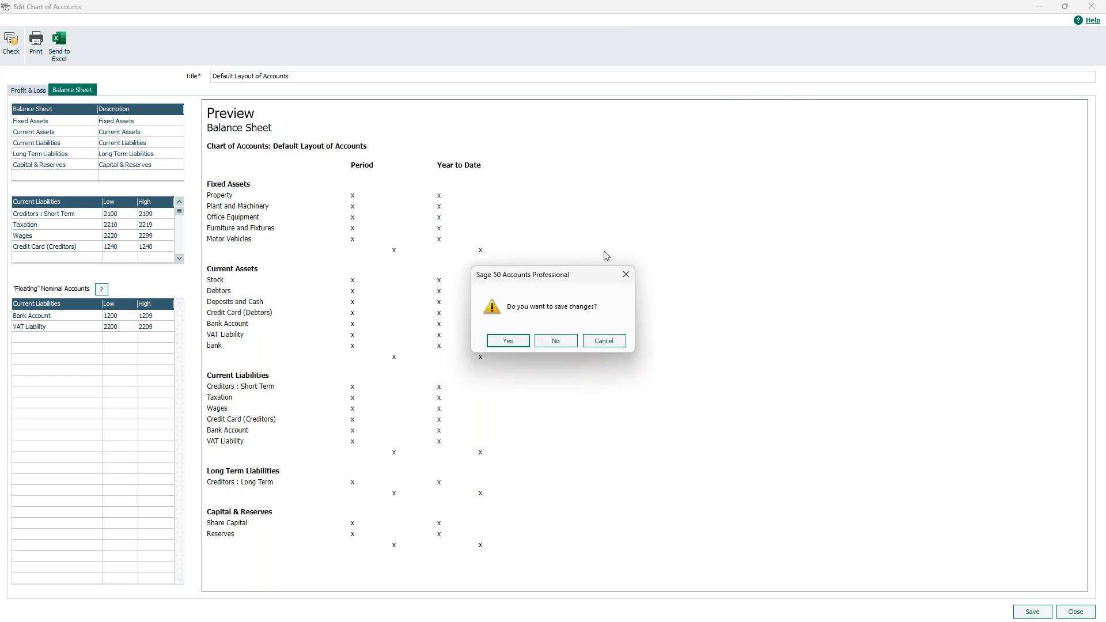
Save the layout and accept the incomplete-chart warning, leaving Default Layout of Accounts flagged [PARTIAL].
left_click(515, 343)
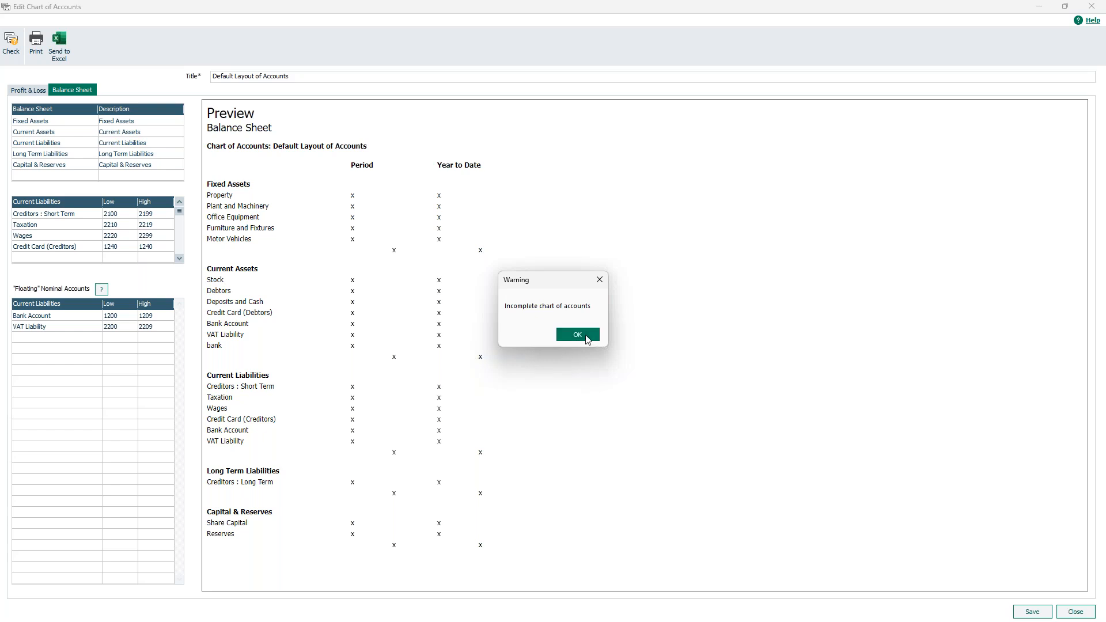
left_click(595, 340)
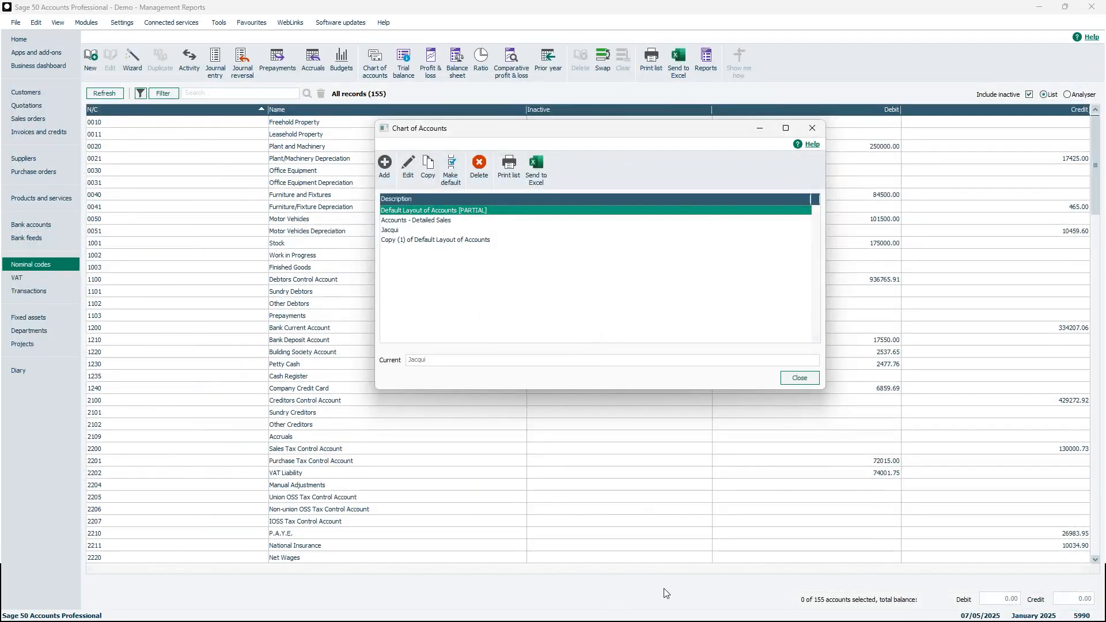
left_click(929, 620)
key("alt+Tab")
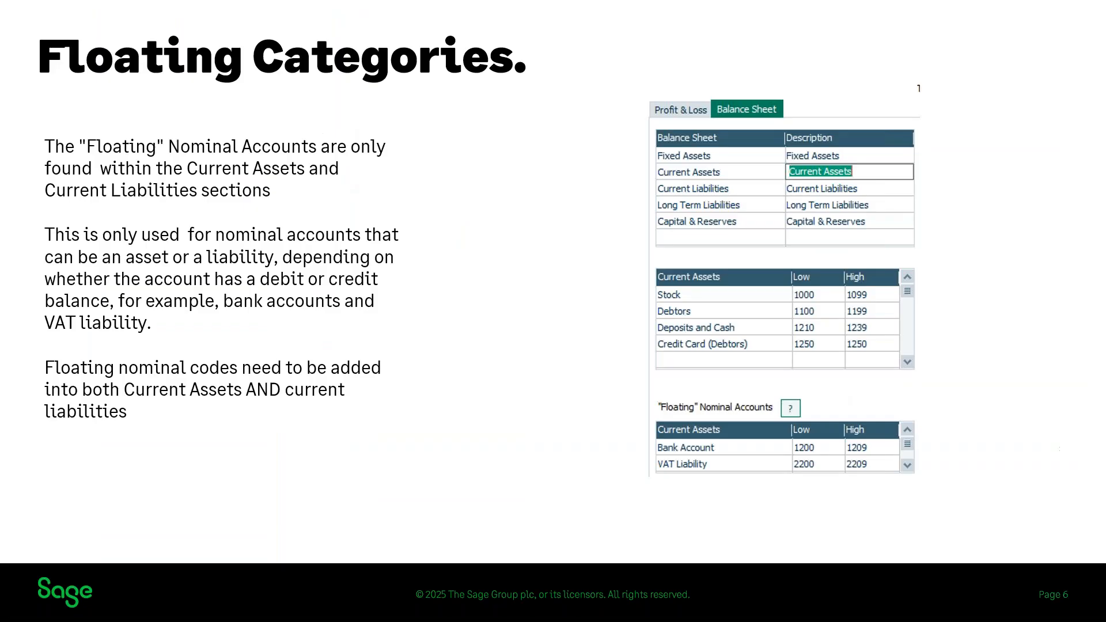
left_click(592, 299)
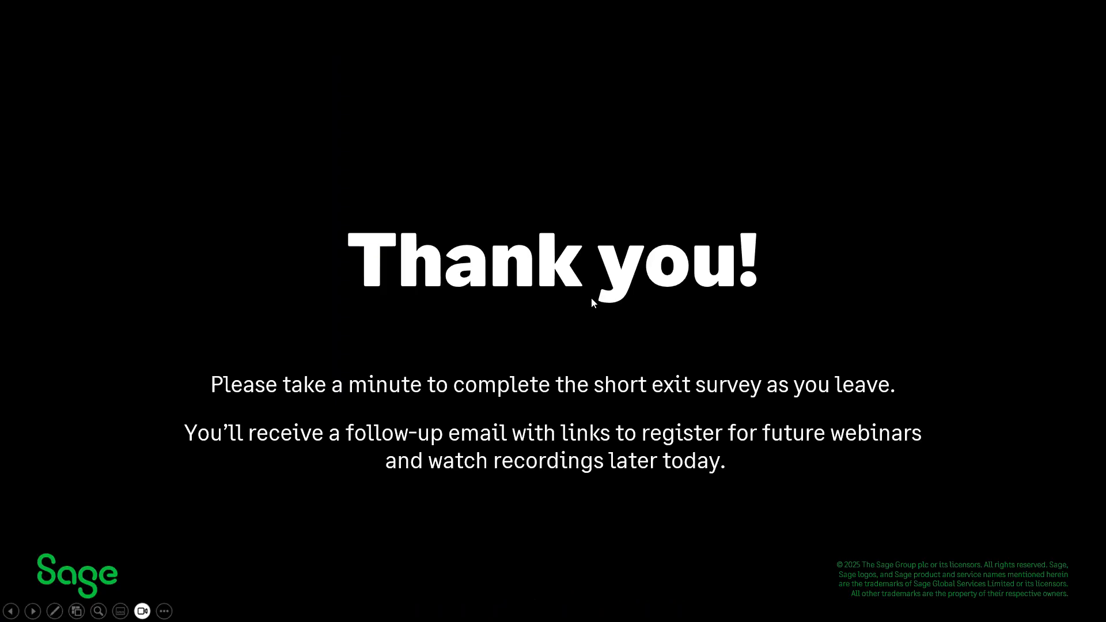
key("Left")
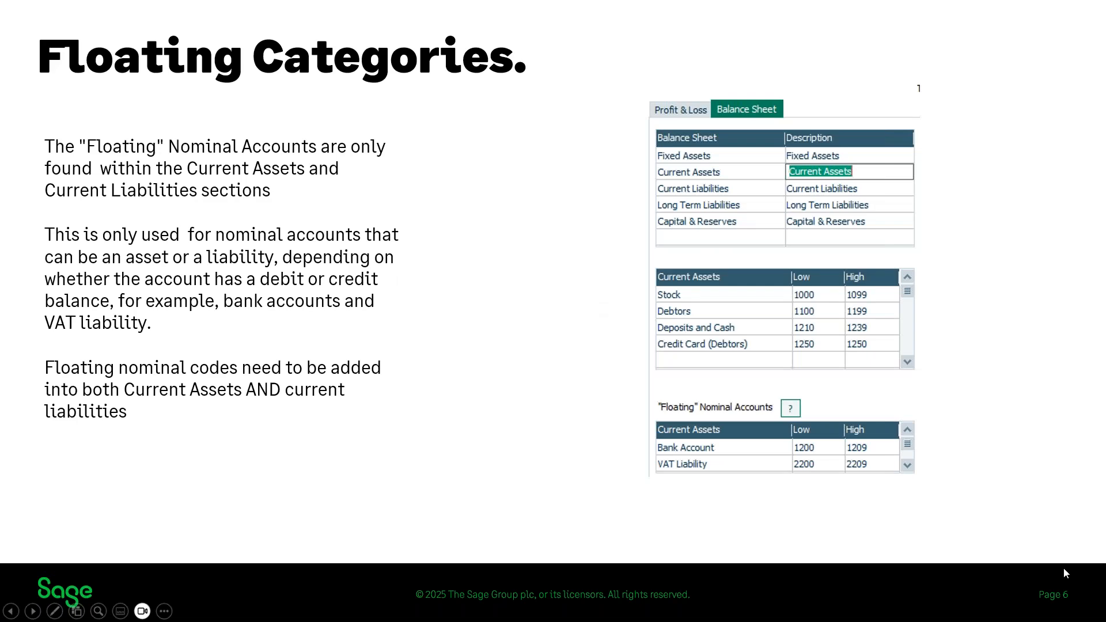
key("alt+Tab")
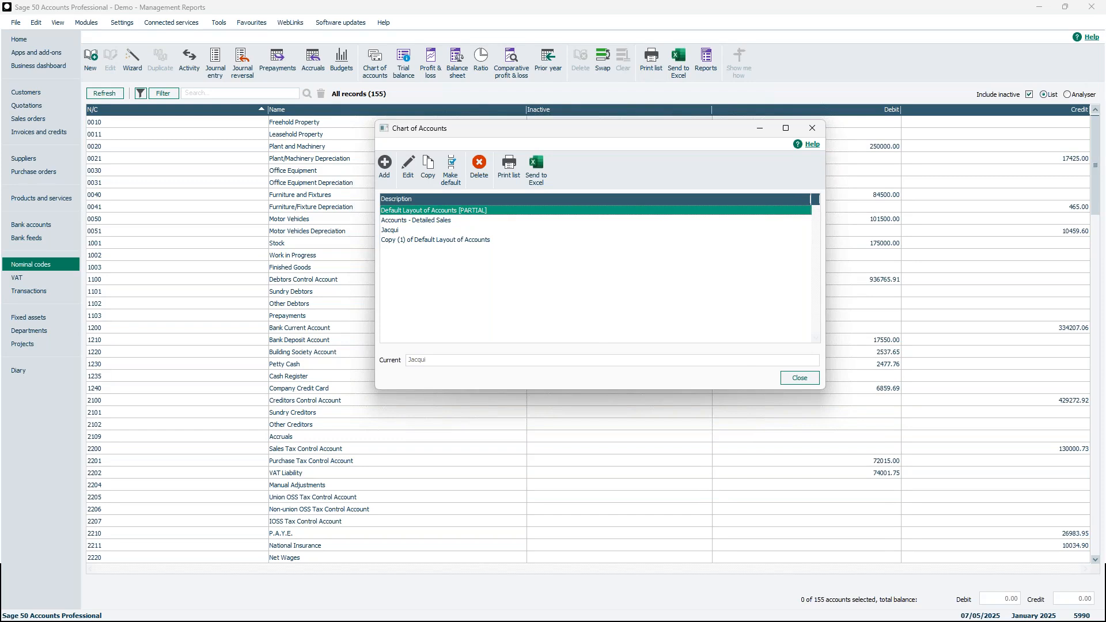
key("alt+Tab")
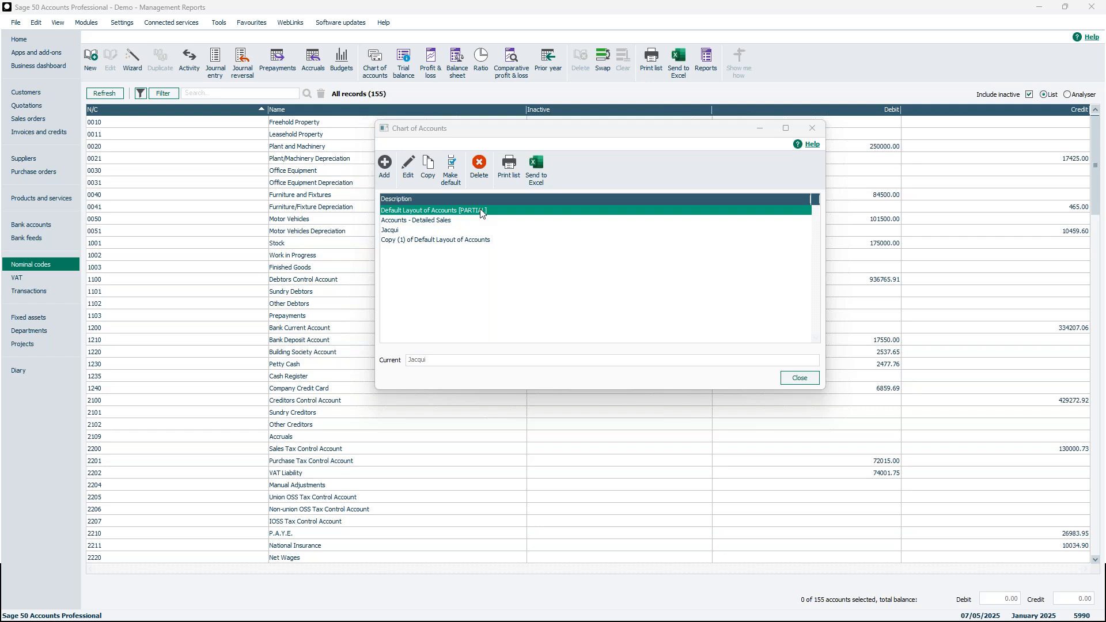
Preview the error check for Default Layout of Accounts [PARTIAL], showing bank 1210 overlapping Deposits and Cash 1210–1239, then close it.
double_click(482, 213)
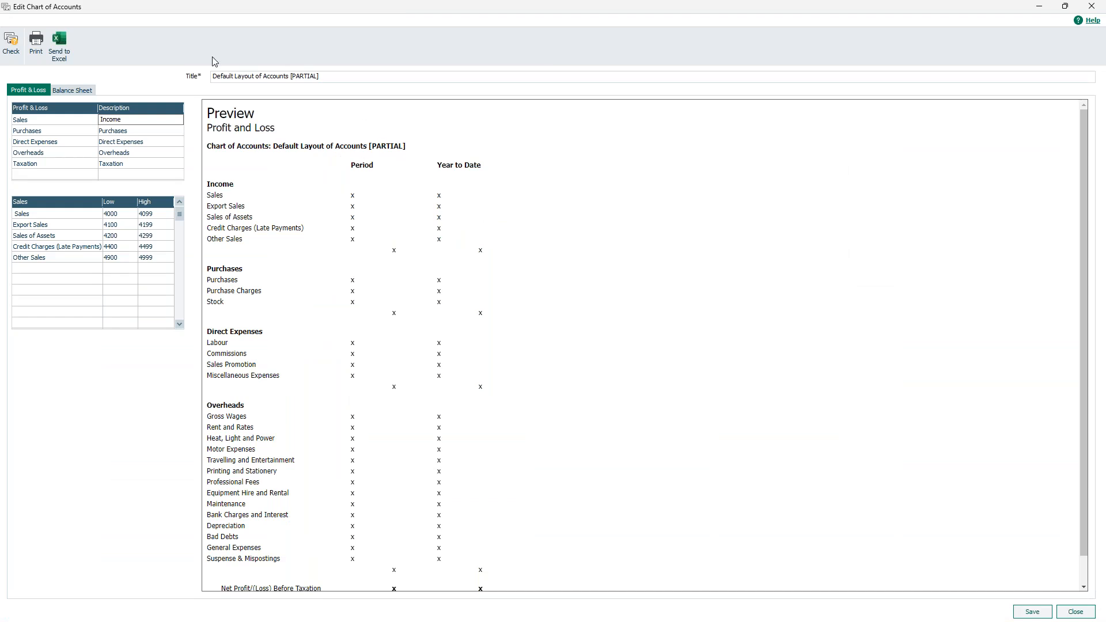
left_click(17, 52)
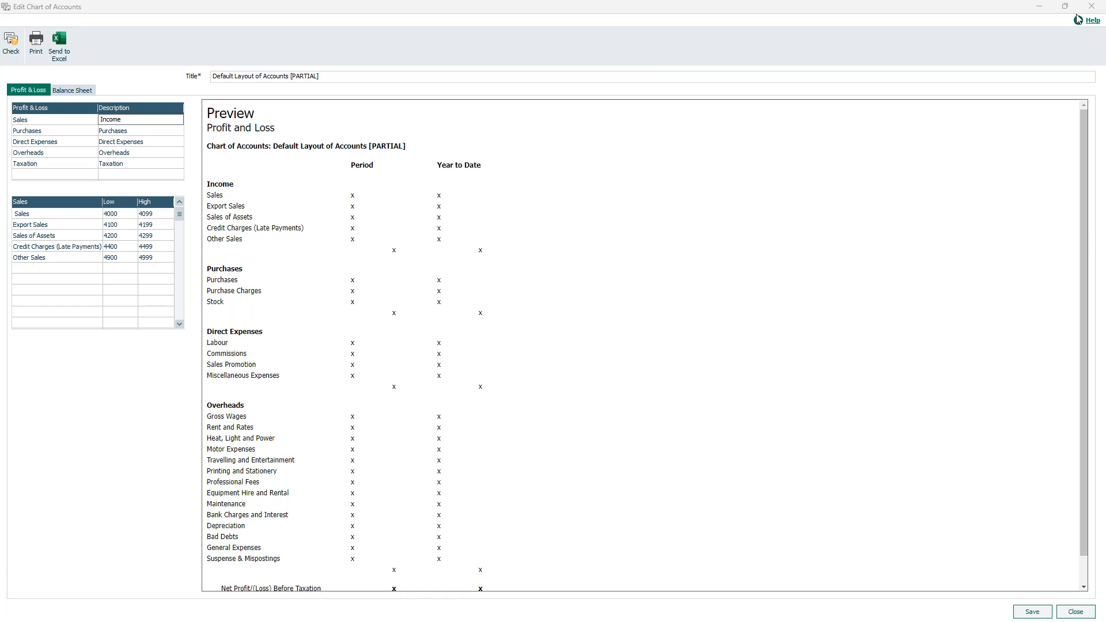
left_click_drag(1076, 15, 597, 142)
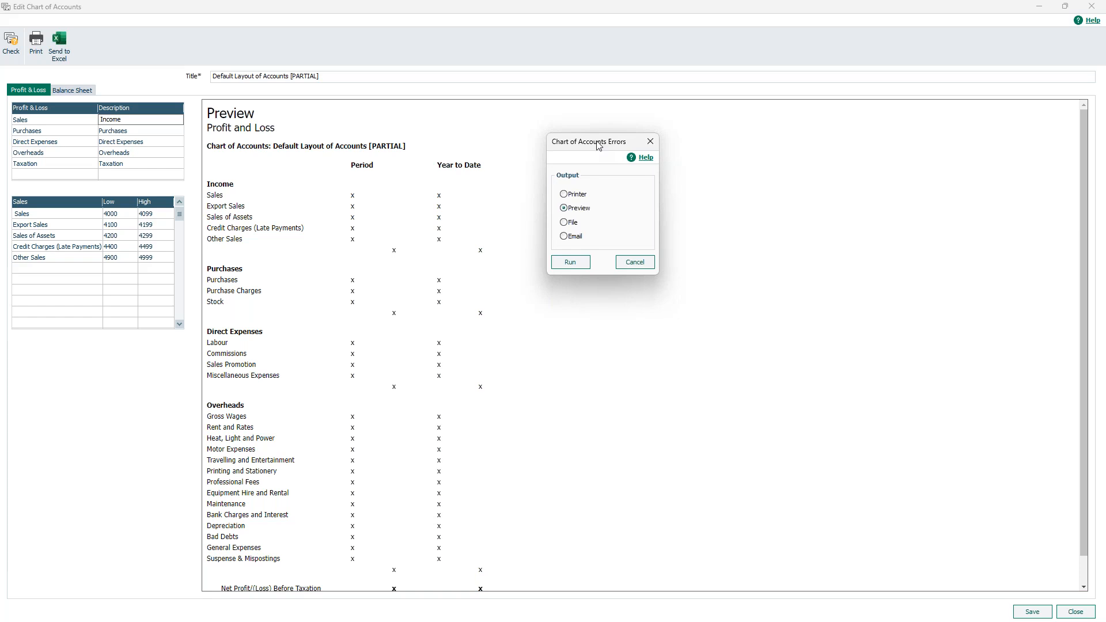
left_click(570, 262)
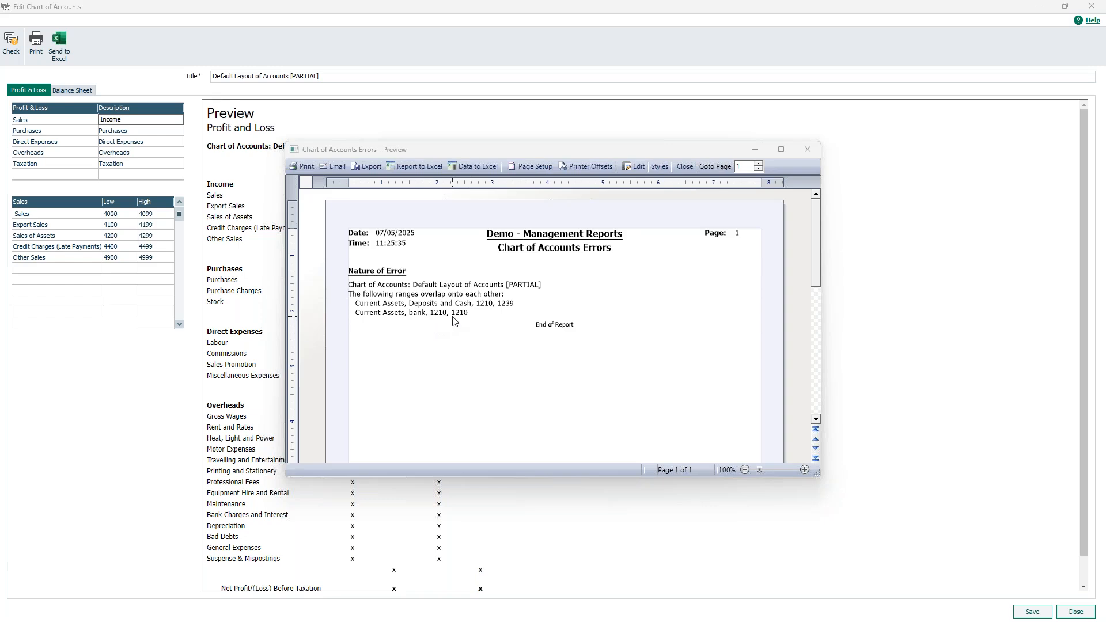
left_click(808, 149)
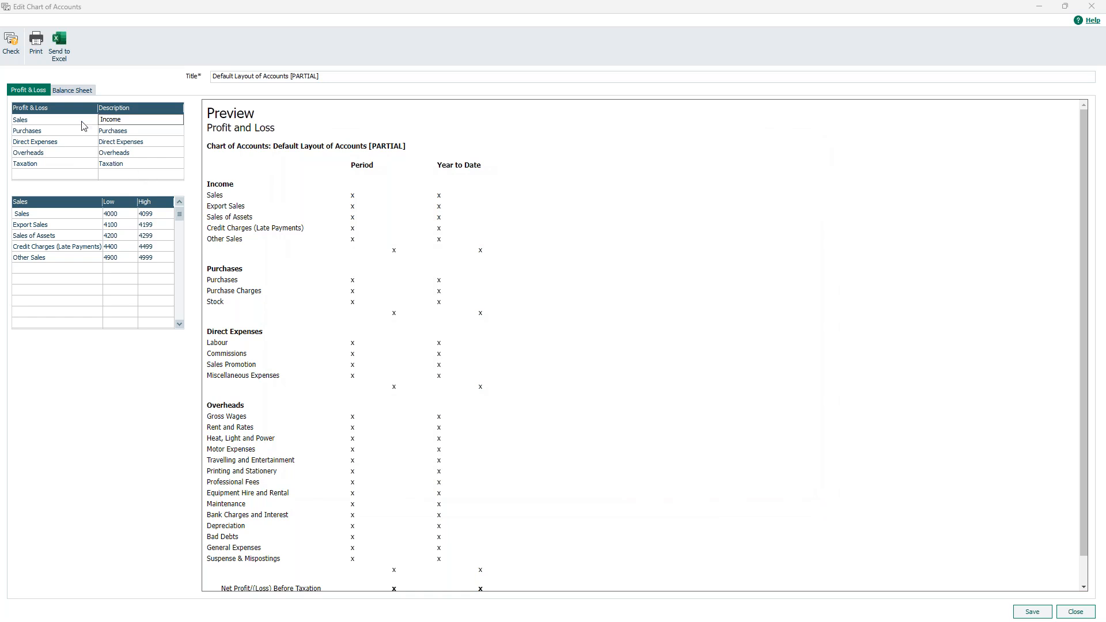
In Balance Sheet Current Assets, check the Deposits and Cash low code and delete the stray bank 1210 floating row.
left_click(76, 92)
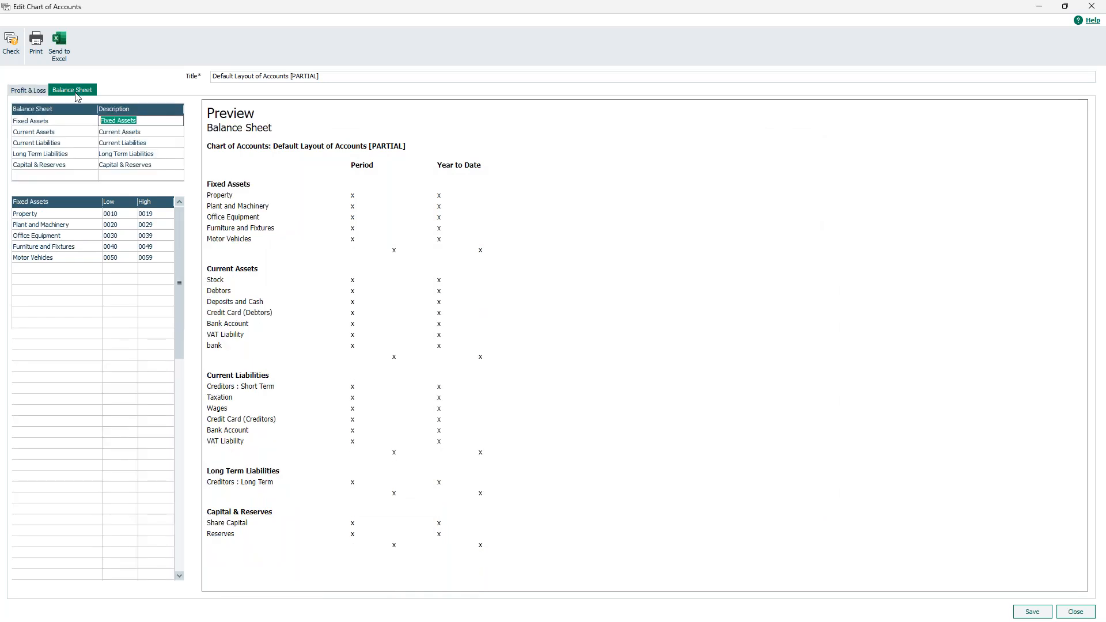
key("Down")
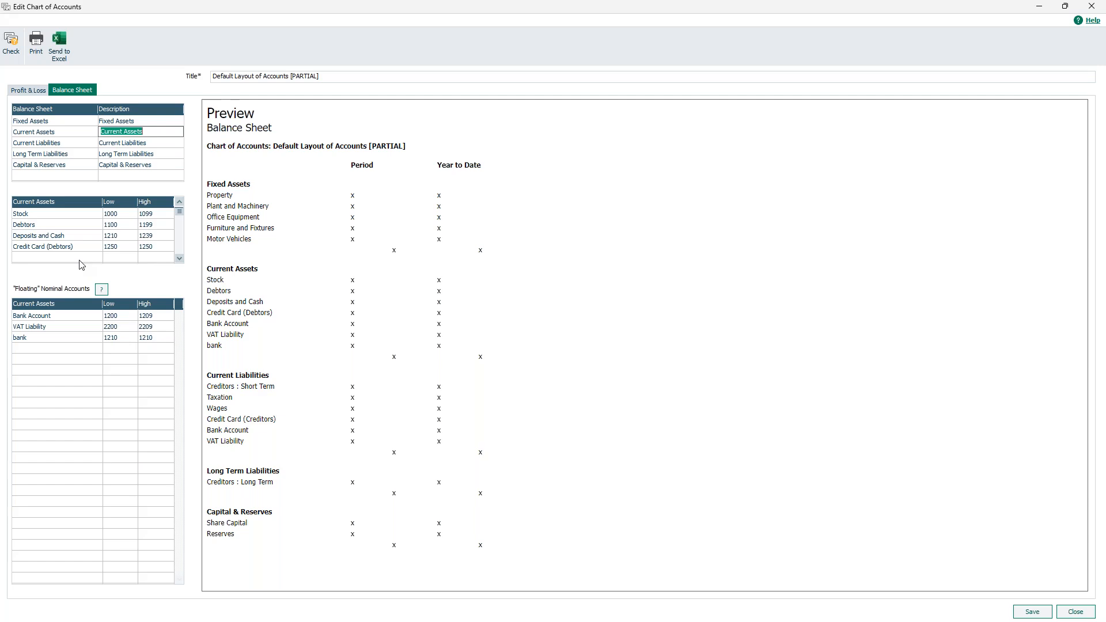
left_click(126, 238)
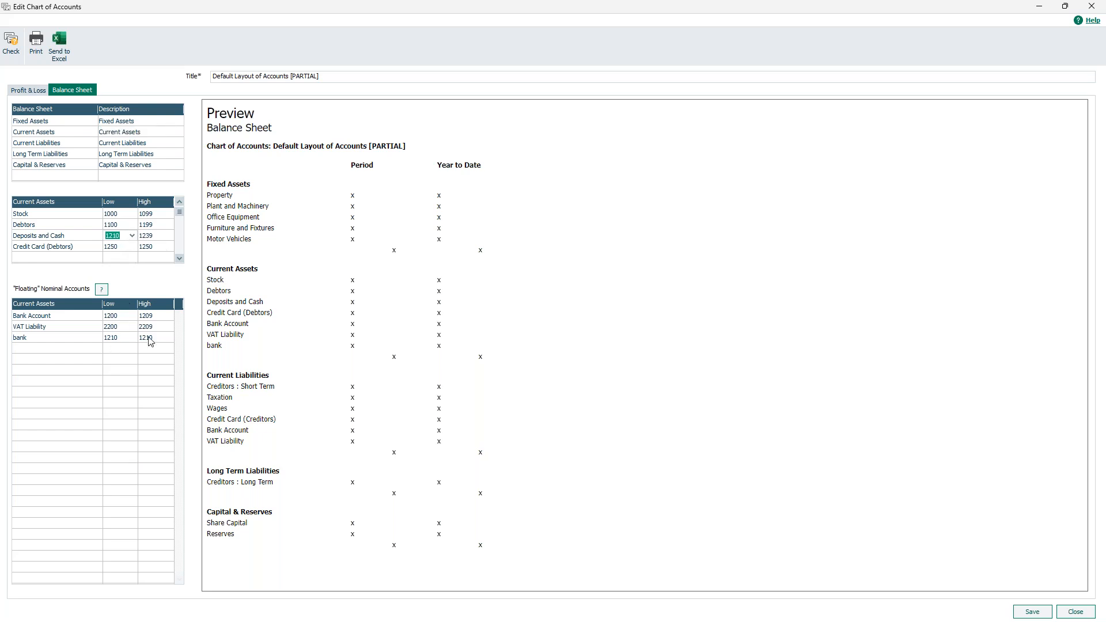
left_click(75, 339)
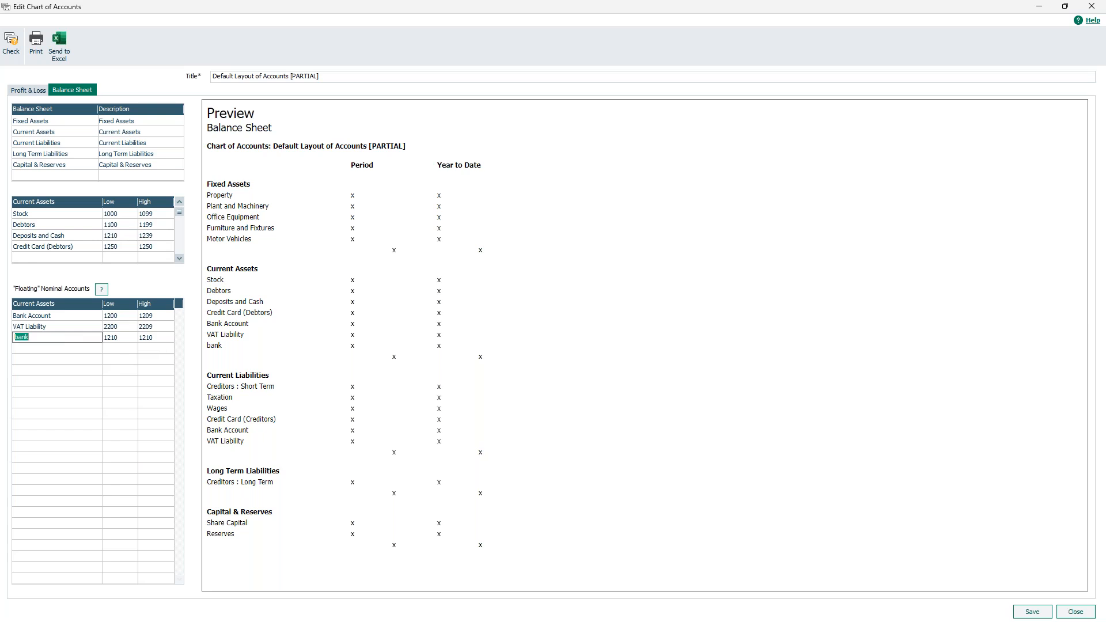
key("BackSpace")
Save and copy the range, pass the error check with no errors, and save the corrected layout.
left_click(11, 43)
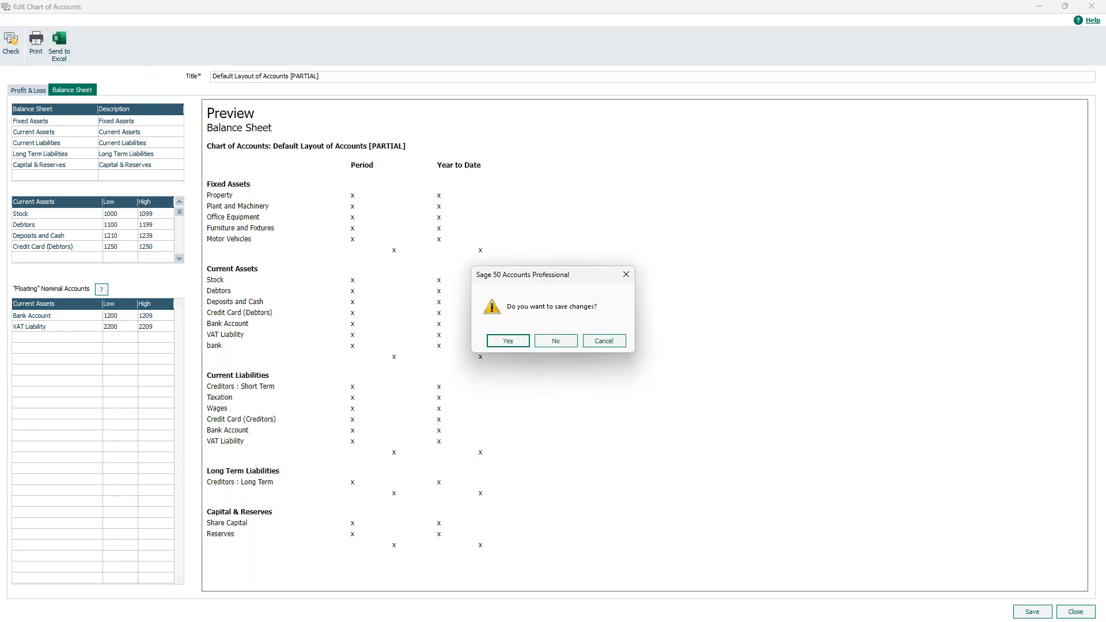
left_click(509, 341)
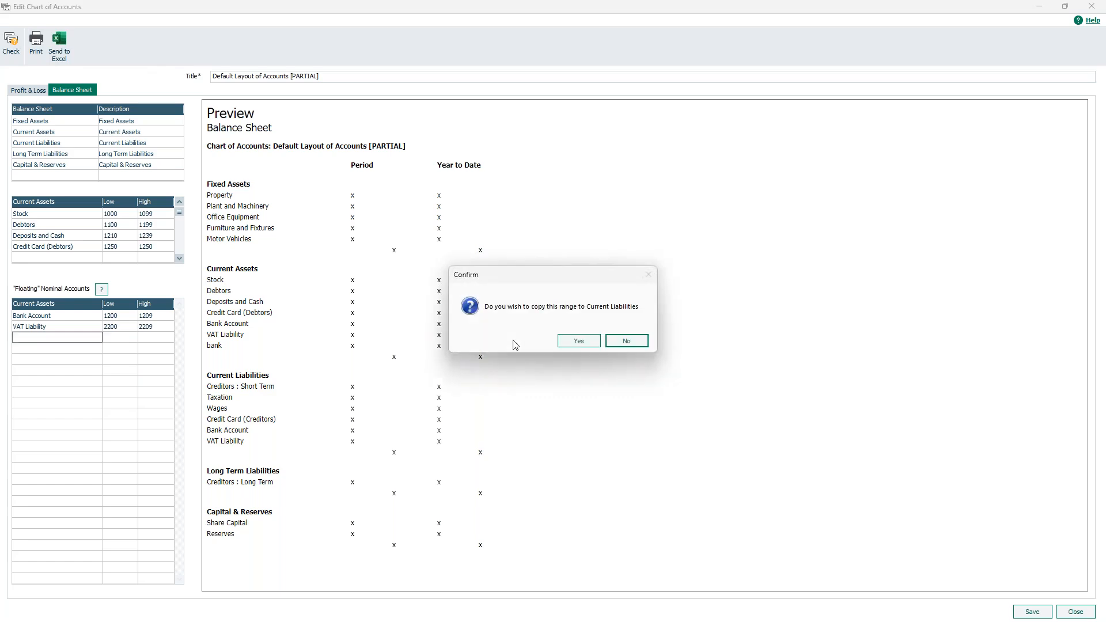
left_click(576, 341)
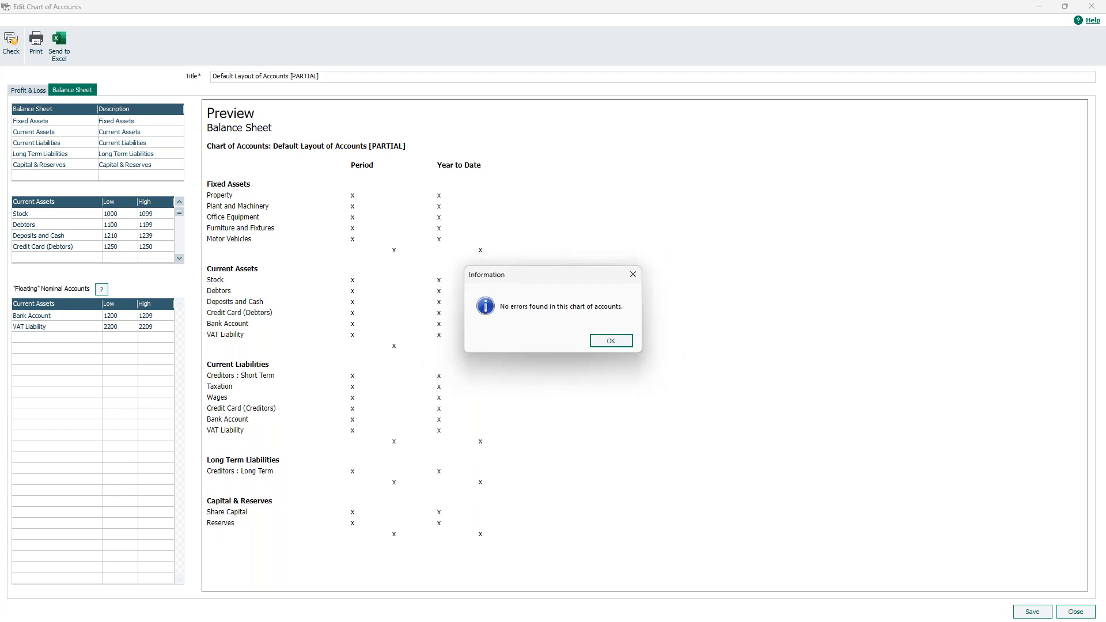
left_click(620, 346)
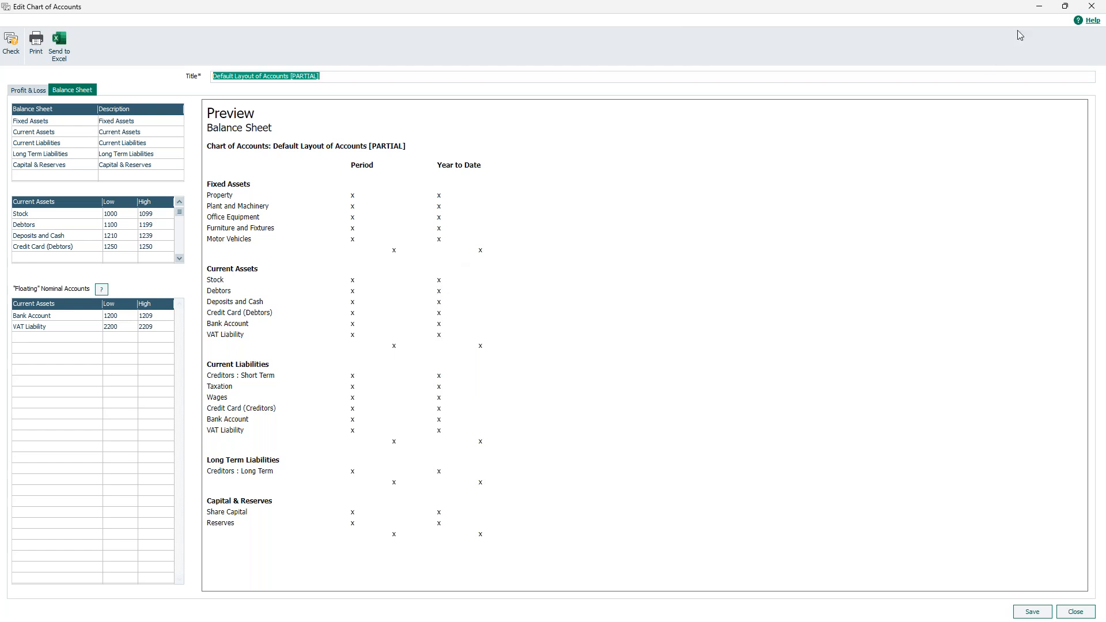
left_click(1039, 614)
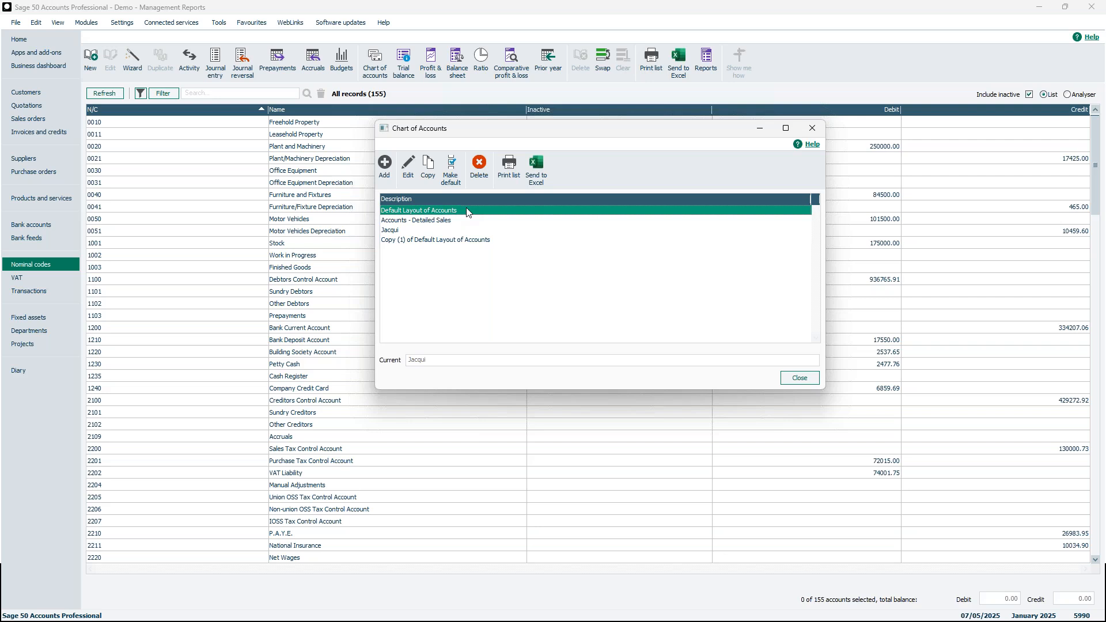
Open the Jacqui layout for editing and run Check, showing its Profit and Loss preview.
left_click(445, 231)
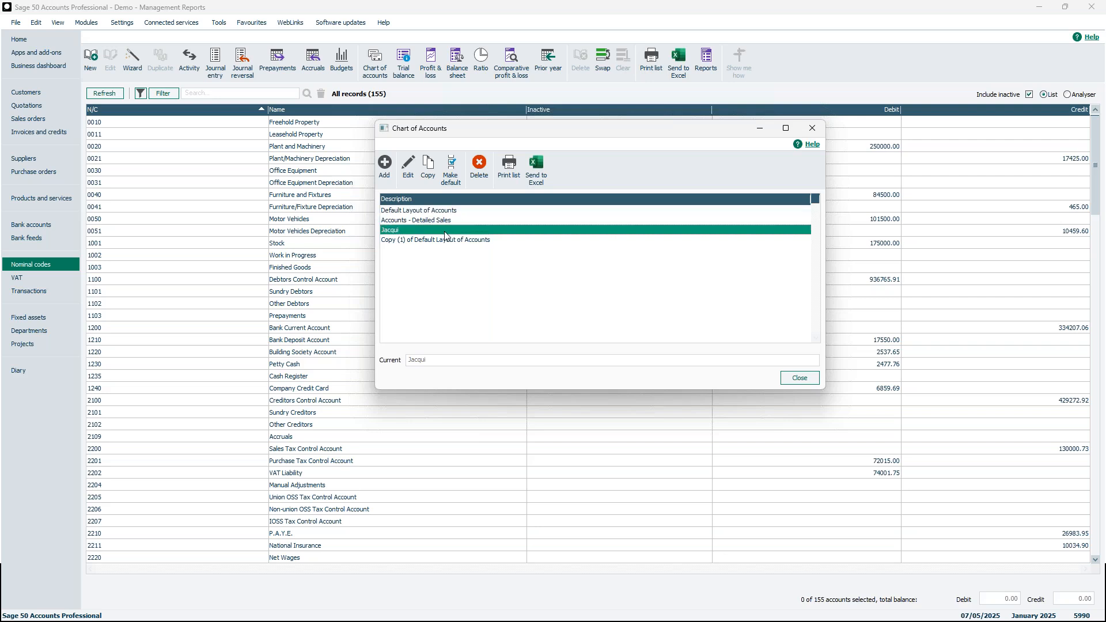
left_click(406, 165)
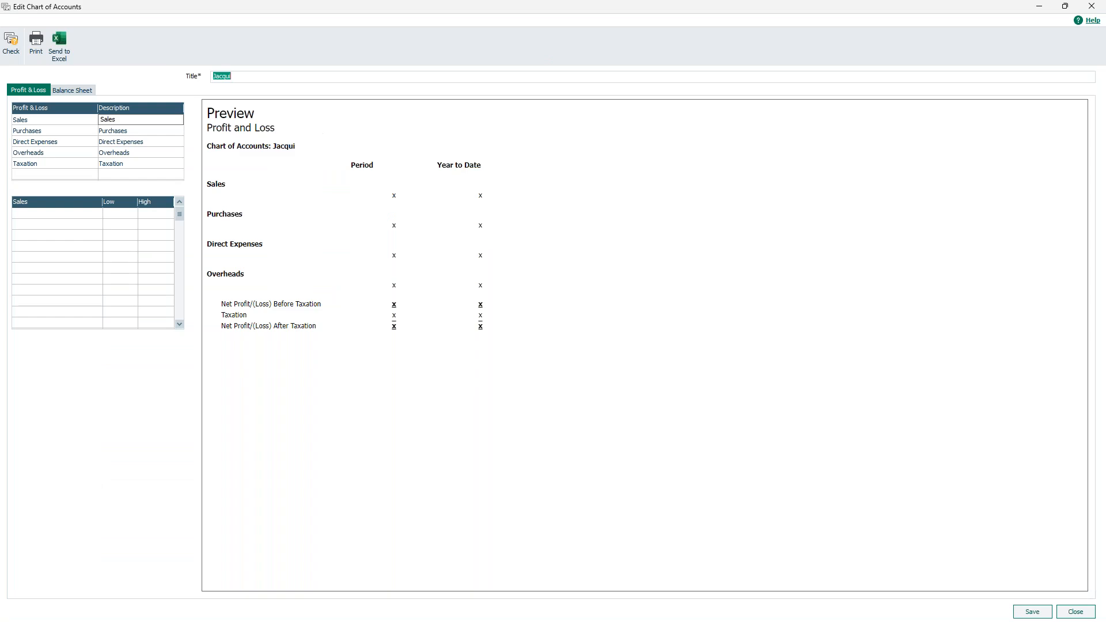
left_click(15, 53)
left_click_drag(943, 99, 713, 138)
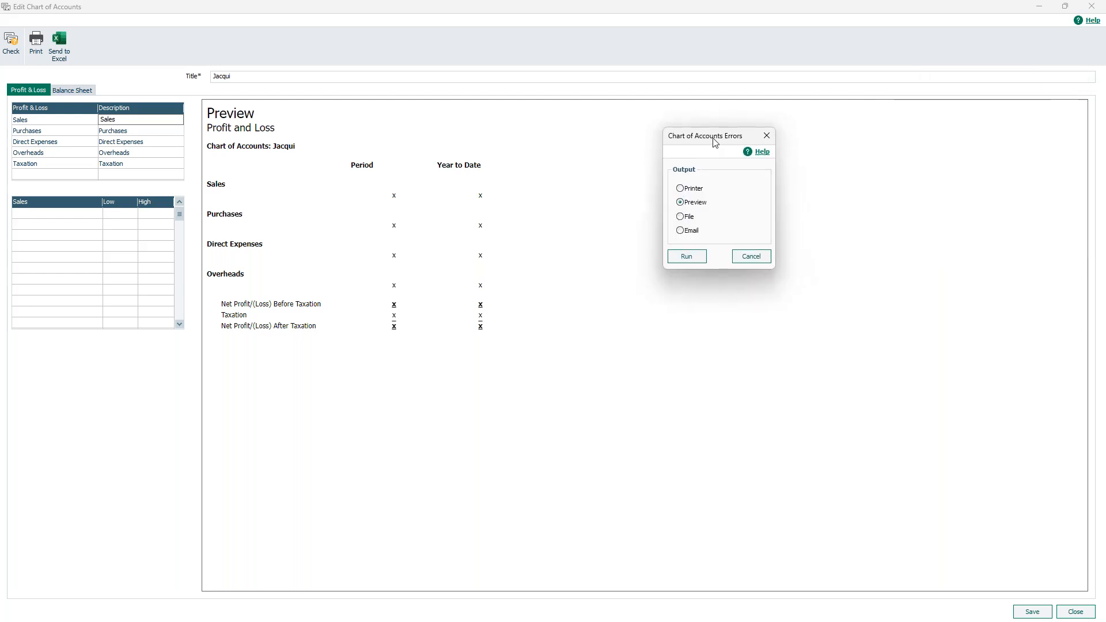
left_click(691, 255)
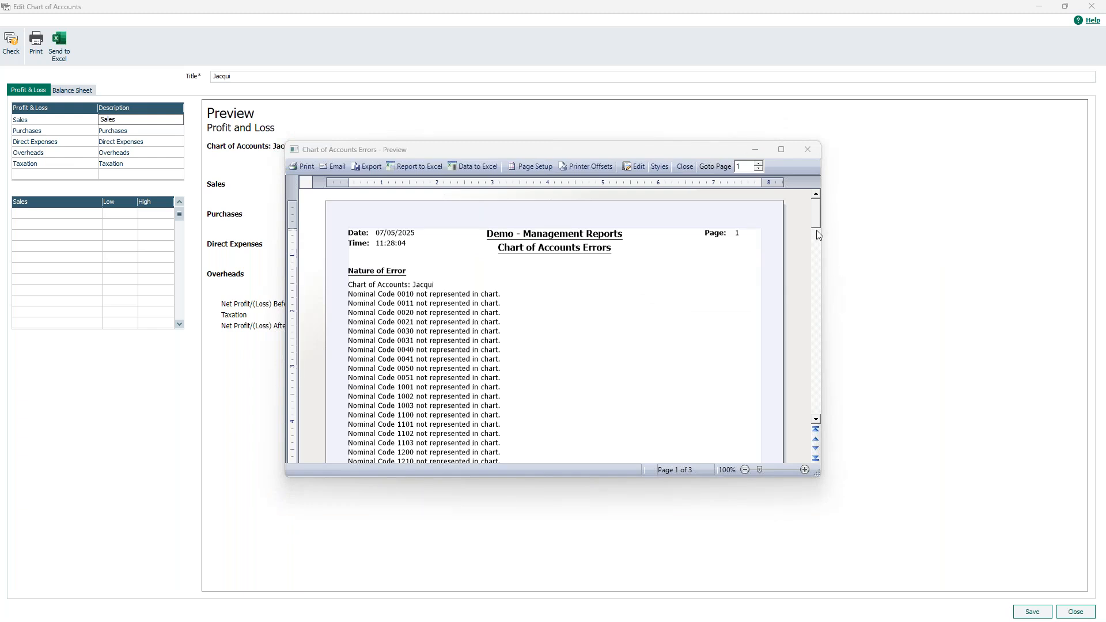
left_click_drag(817, 211, 817, 214)
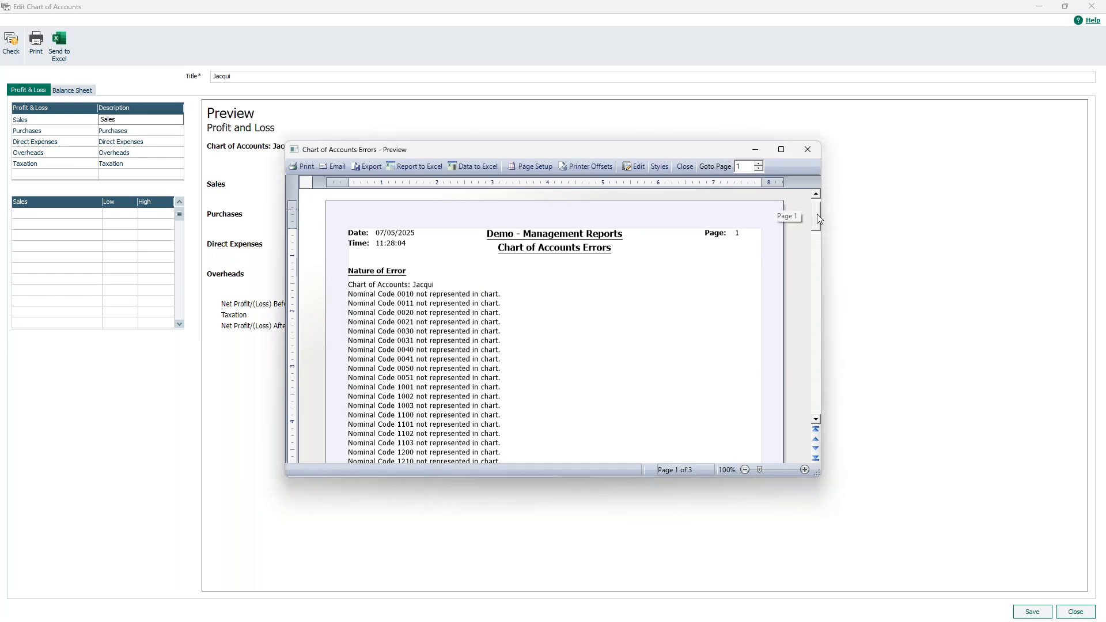
left_click_drag(814, 390, 816, 421)
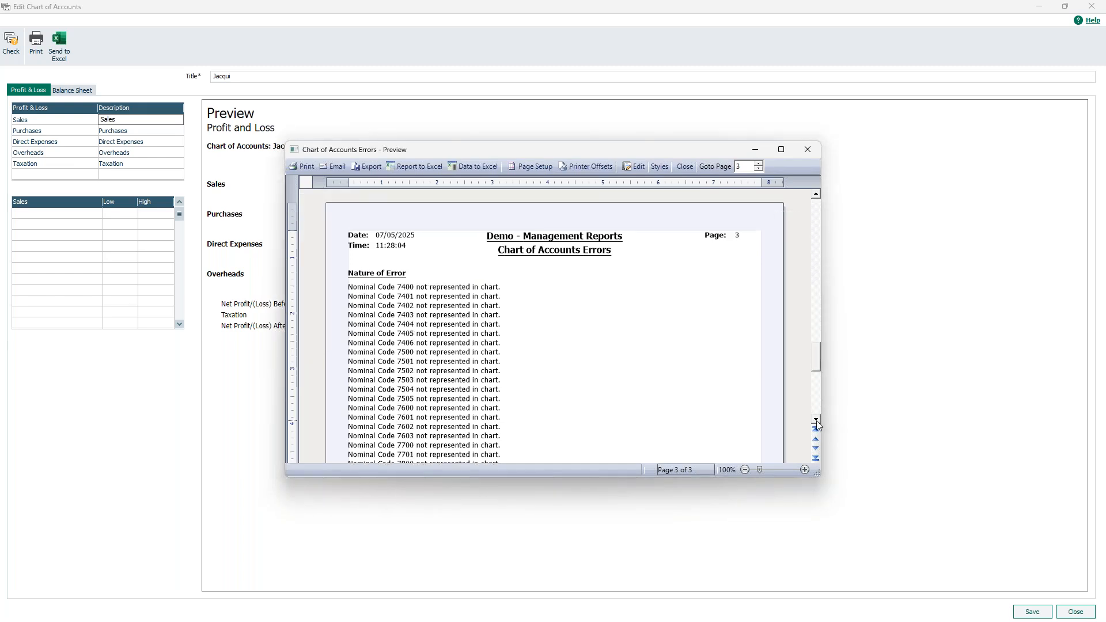
left_click_drag(817, 347, 820, 388)
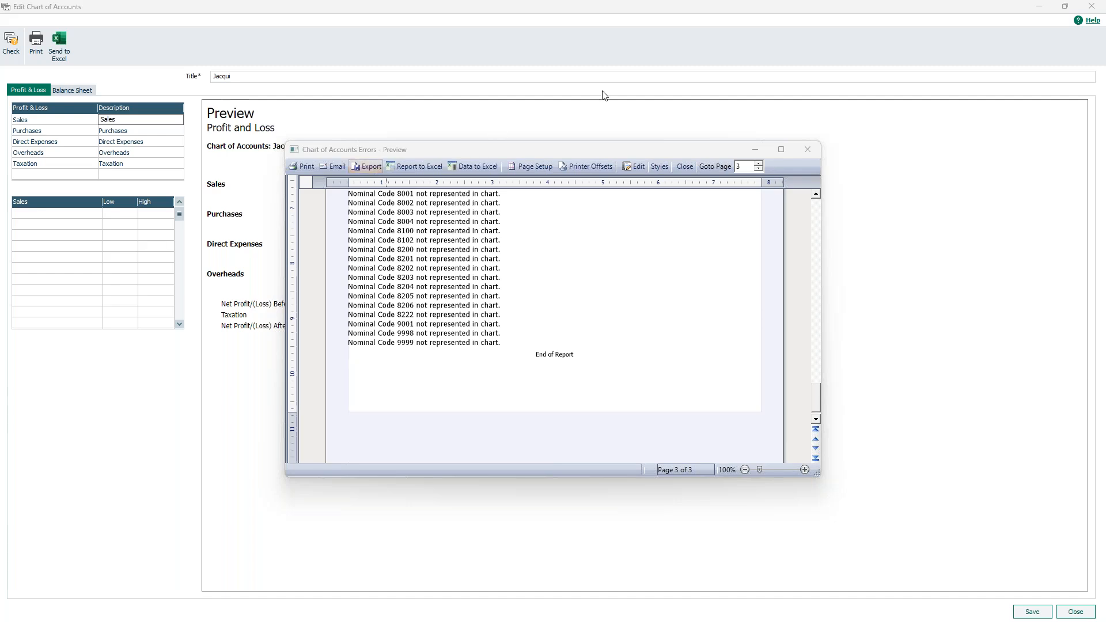
left_click(807, 151)
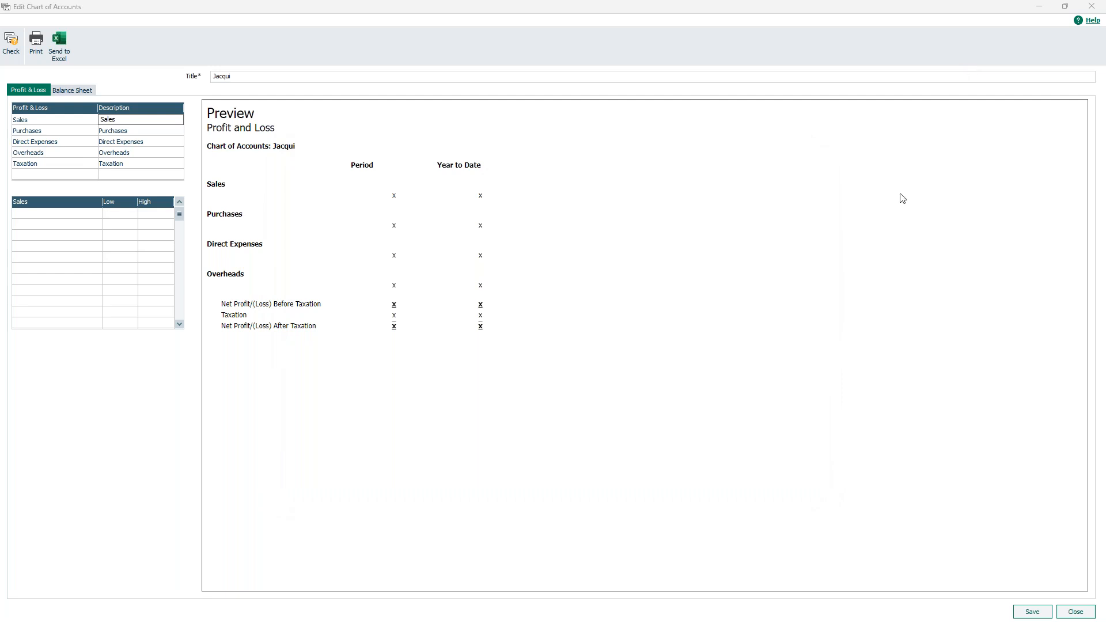
Bring the Sage Help Centre browser window into view, maximise it, and open the Sage 50 Accounts (Desktop) hub.
left_click_drag(900, 195, 651, 202)
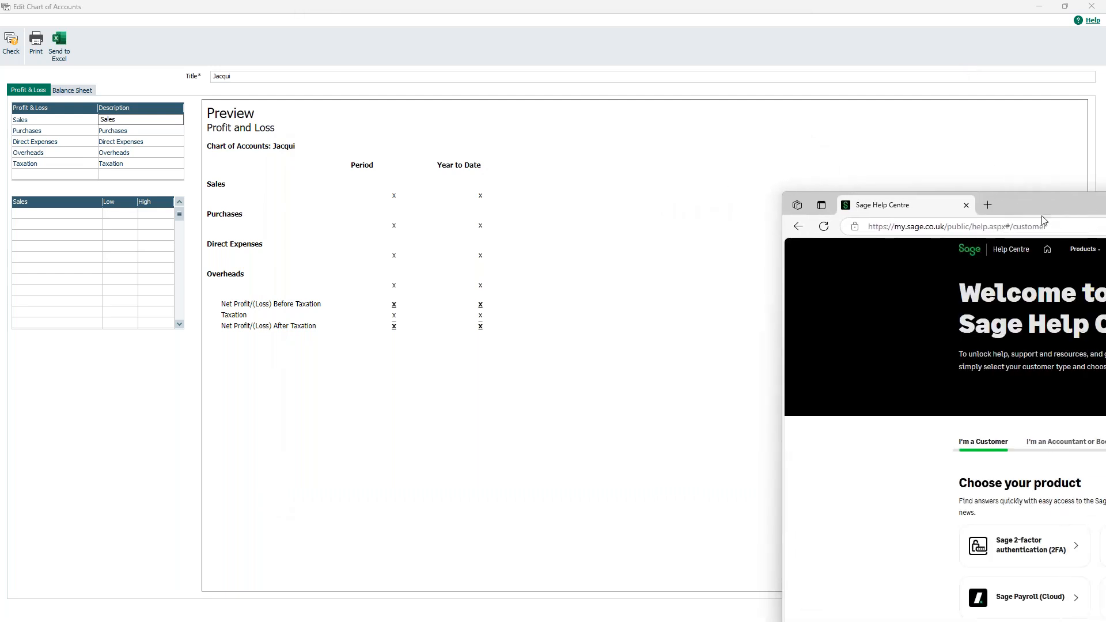
left_click_drag(1042, 206, 403, 114)
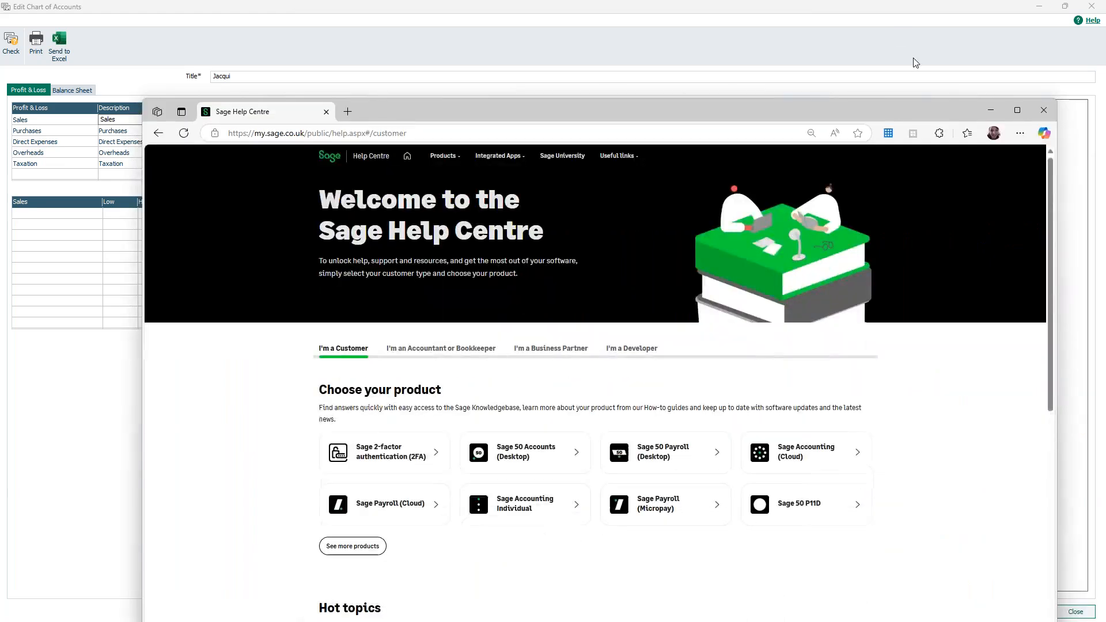
left_click(1018, 110)
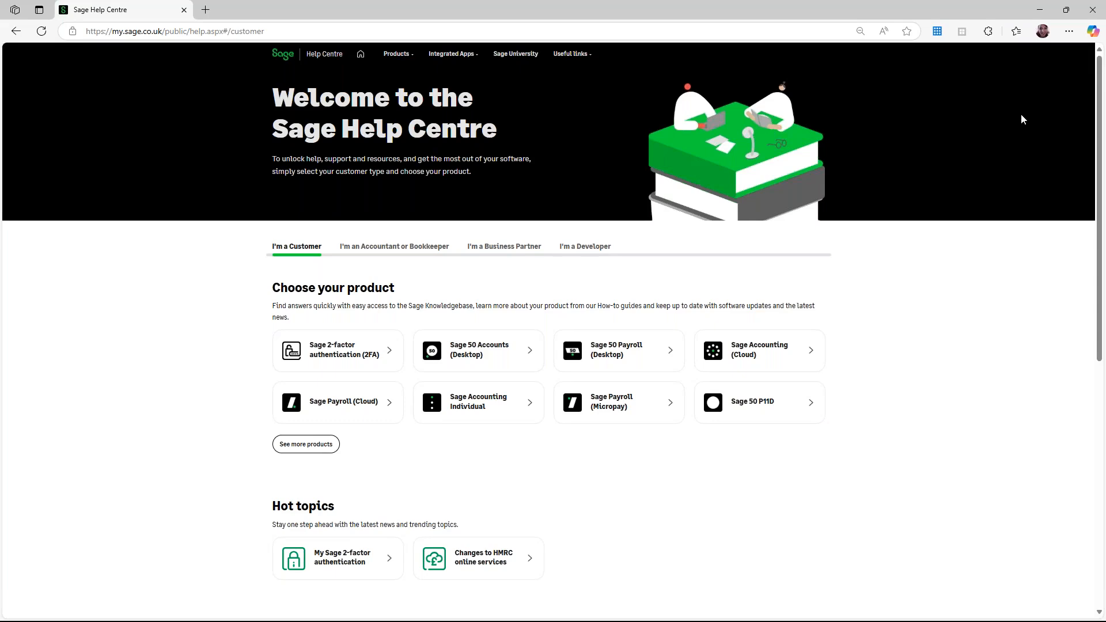
left_click(491, 353)
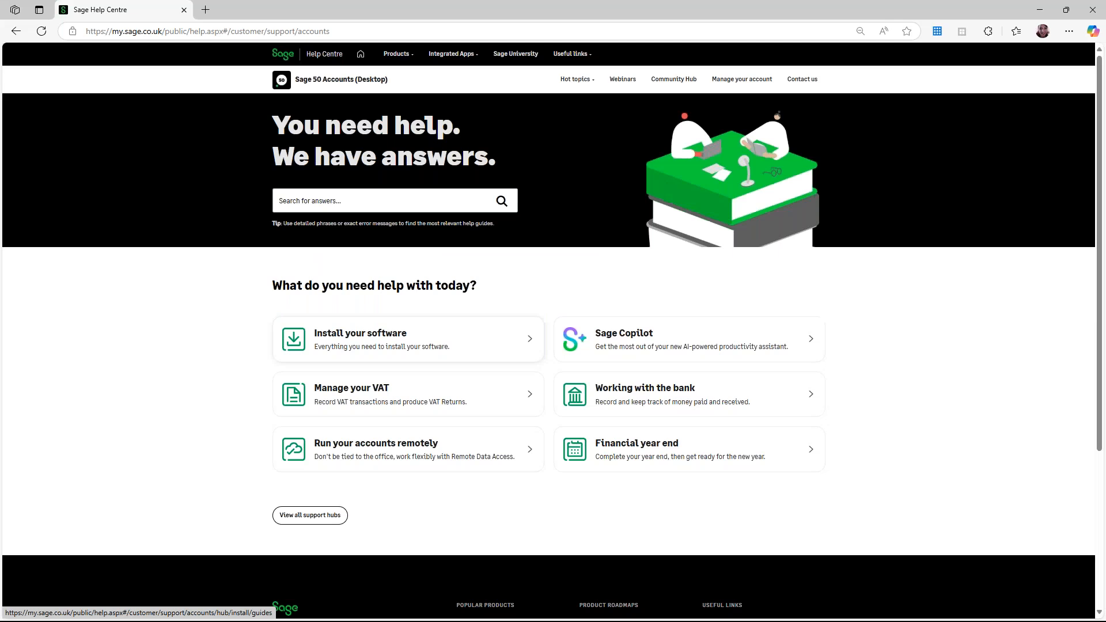
Search the help answers for 'webinars'.
left_click(444, 204)
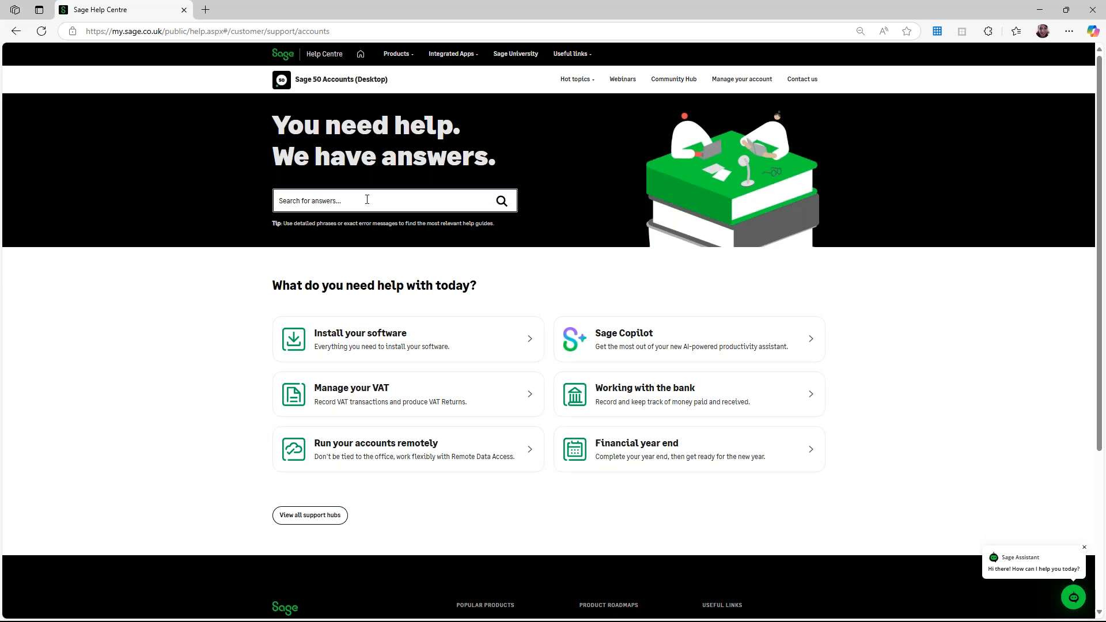
type("weinar")
key("BackSpace")
key("BackSpace")
type("binars")
left_click(502, 201)
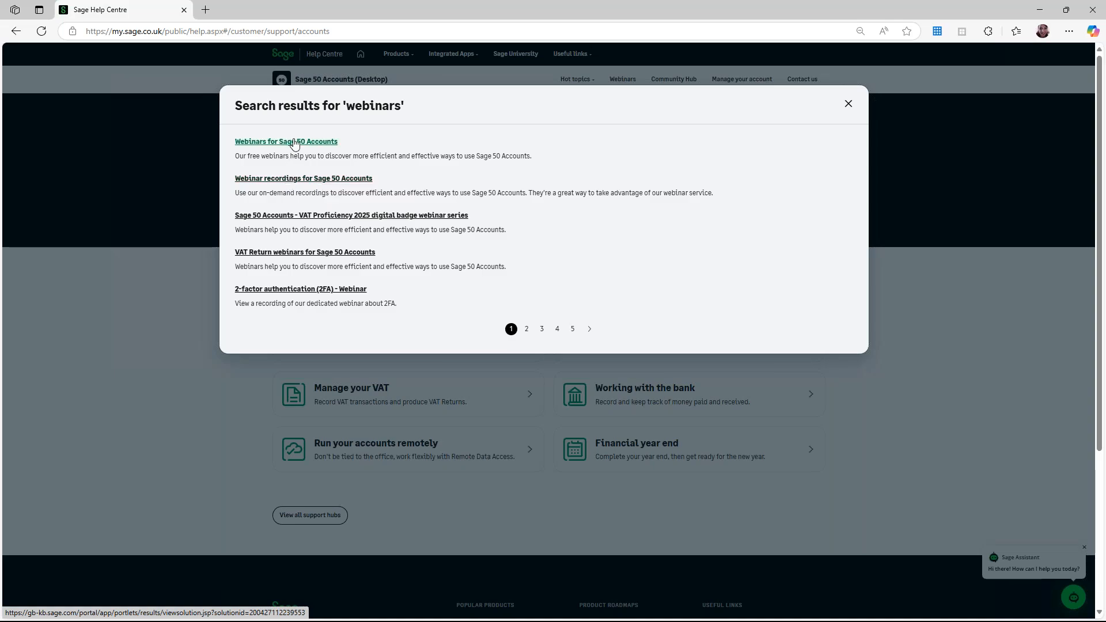
Open the 'Webinars for Sage 50 Accounts' article and scroll through sessions such as Company Archives and Running your year end.
left_click(245, 143)
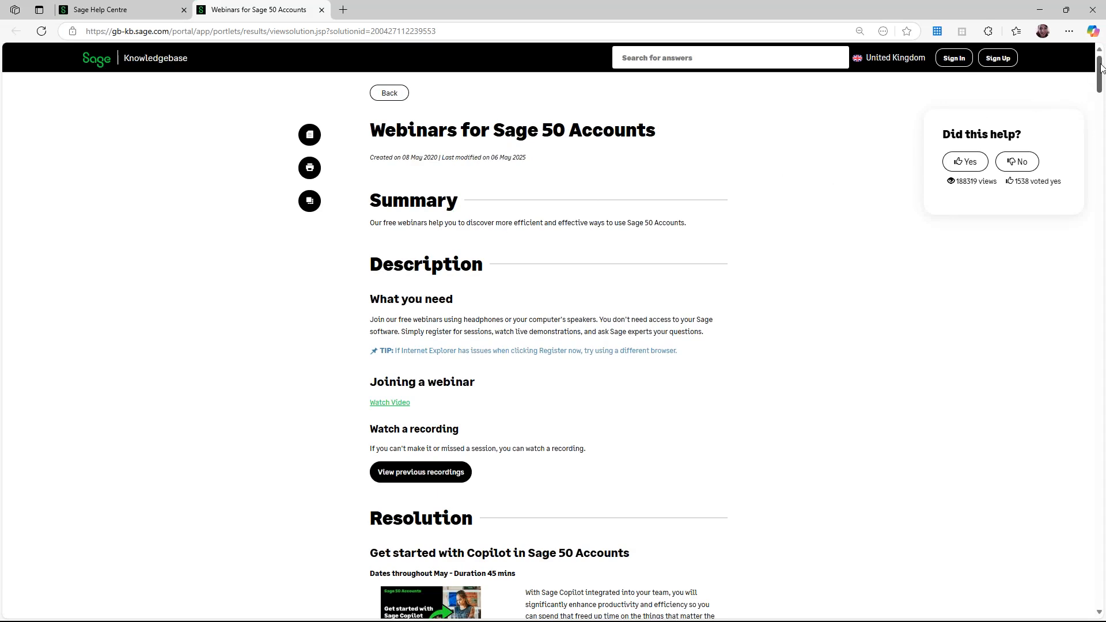
left_click_drag(1102, 68, 1102, 94)
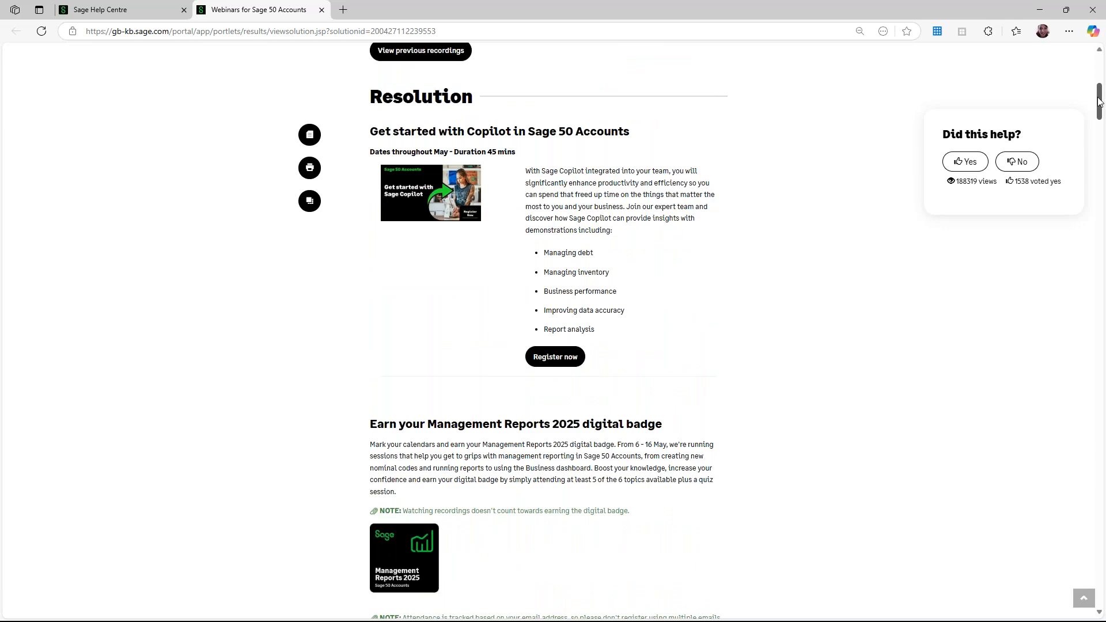
left_click_drag(1099, 98, 1100, 102)
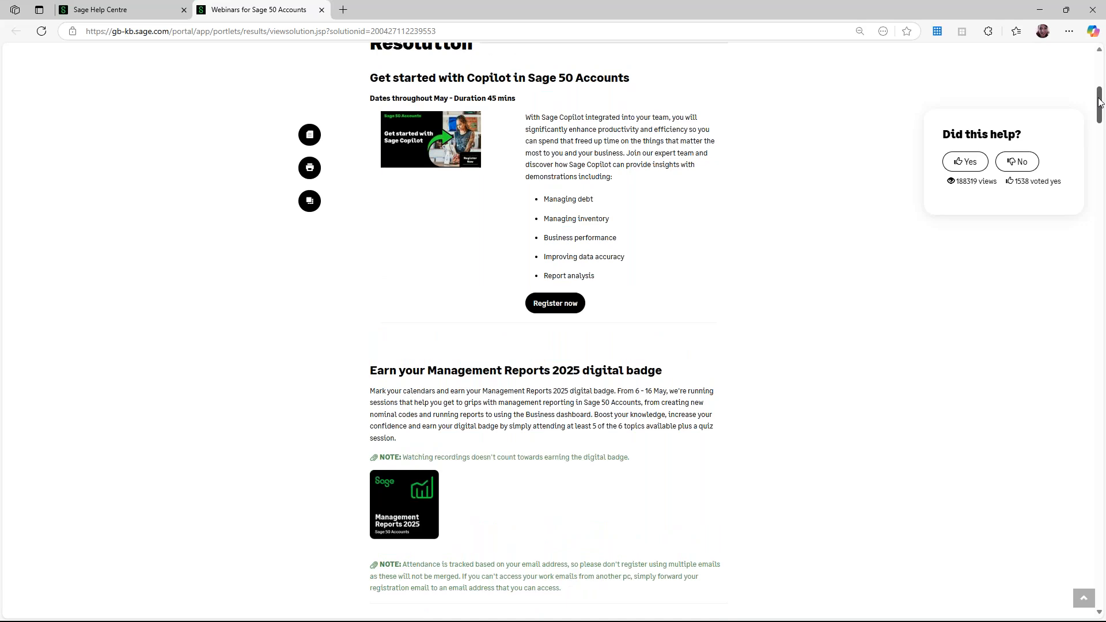
left_click_drag(1100, 102, 1100, 155)
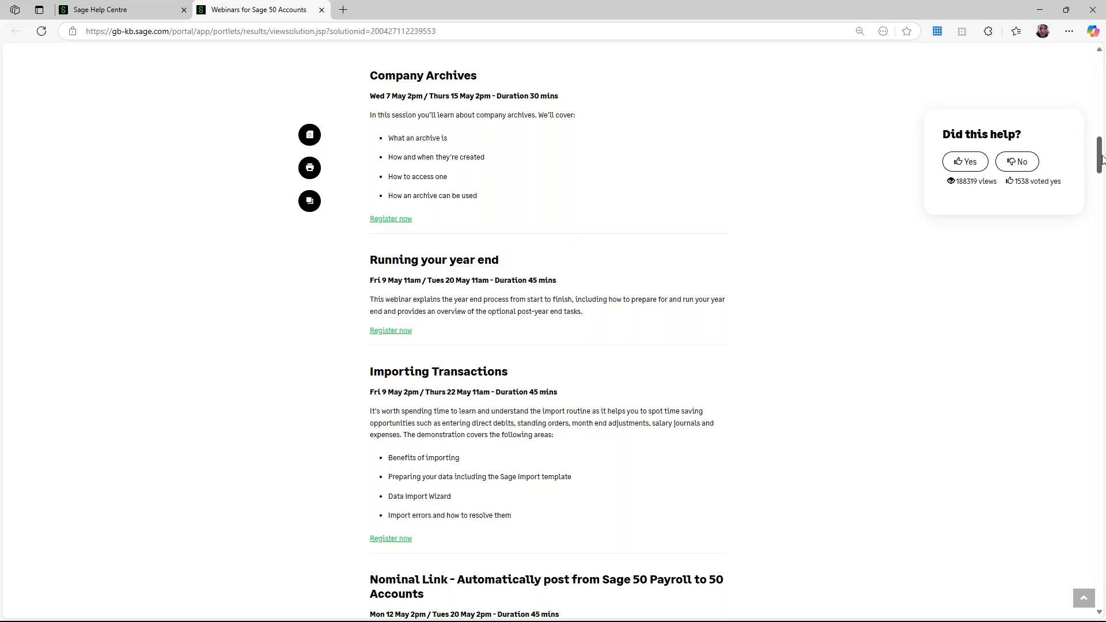
left_click_drag(1102, 159, 1102, 184)
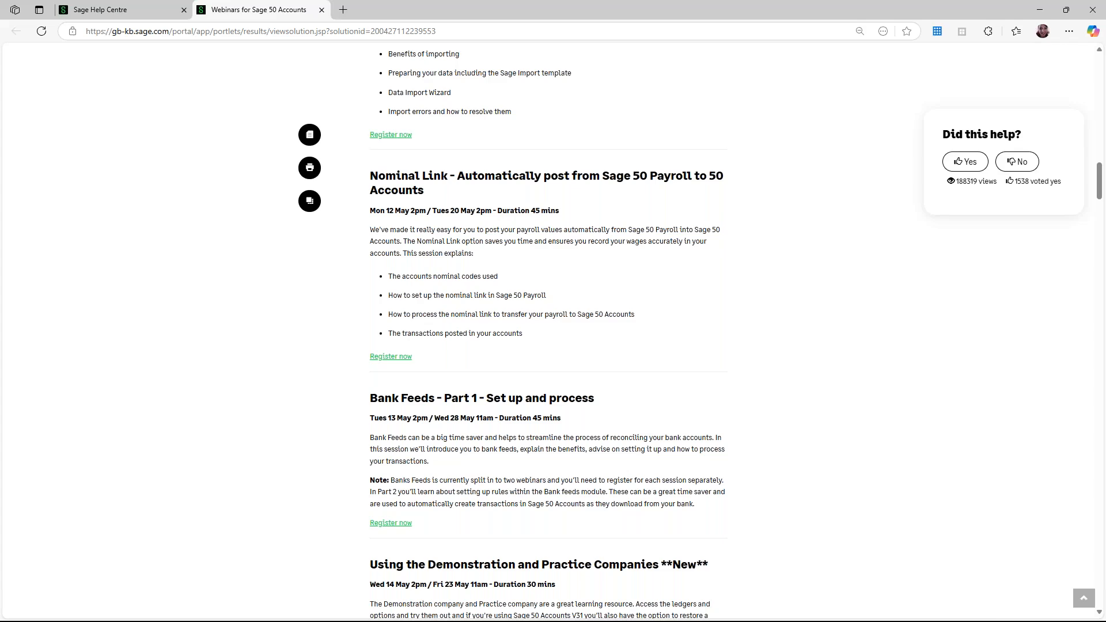
left_click(1099, 219)
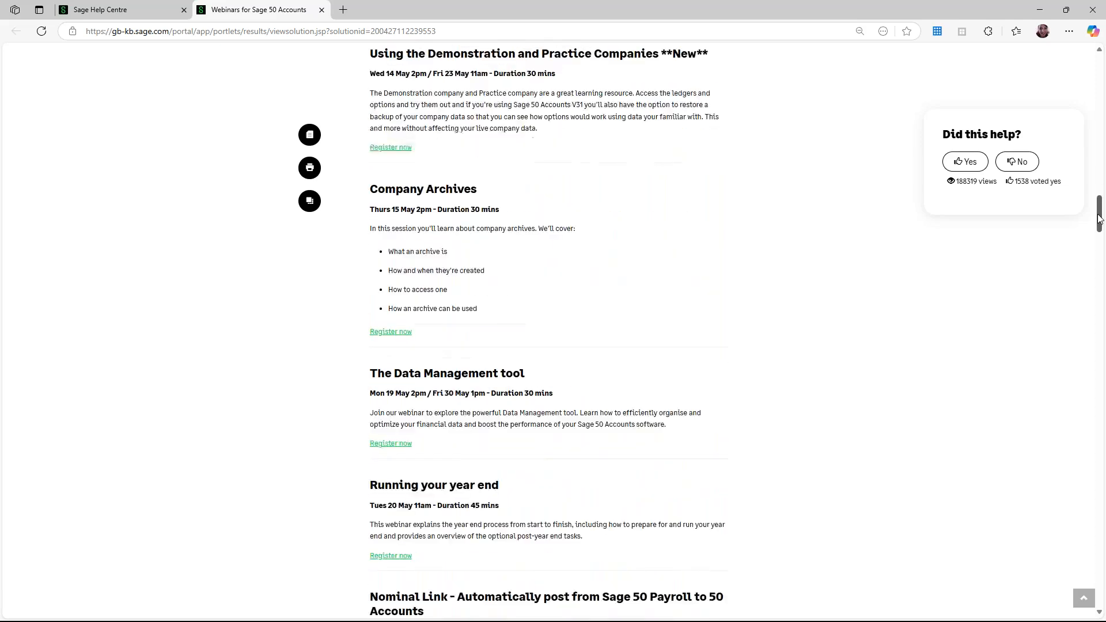
left_click_drag(1099, 219, 1102, 231)
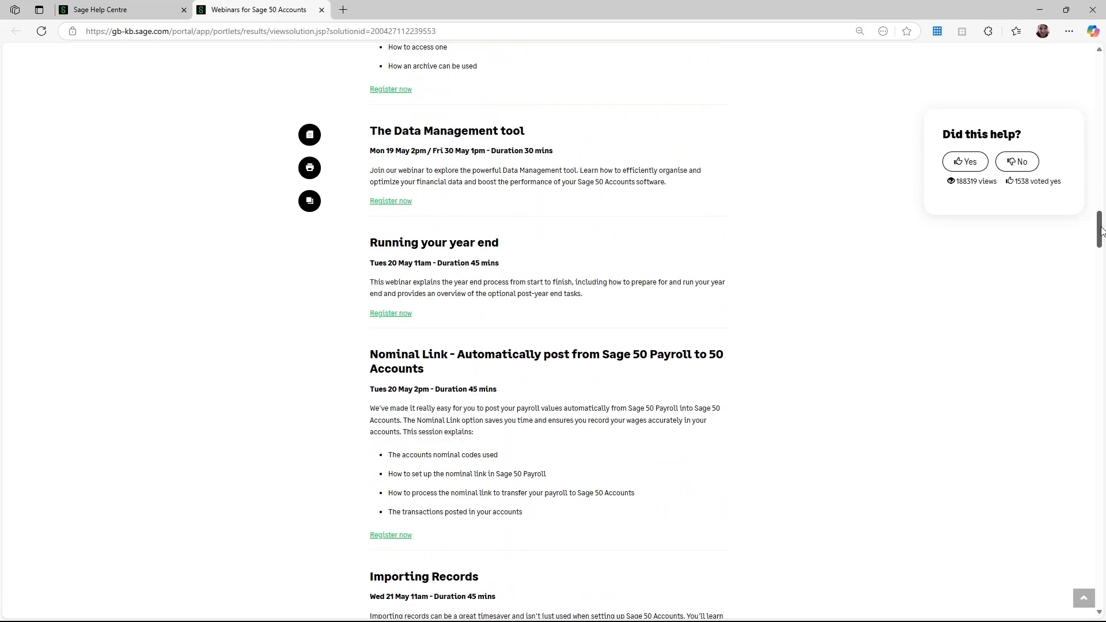